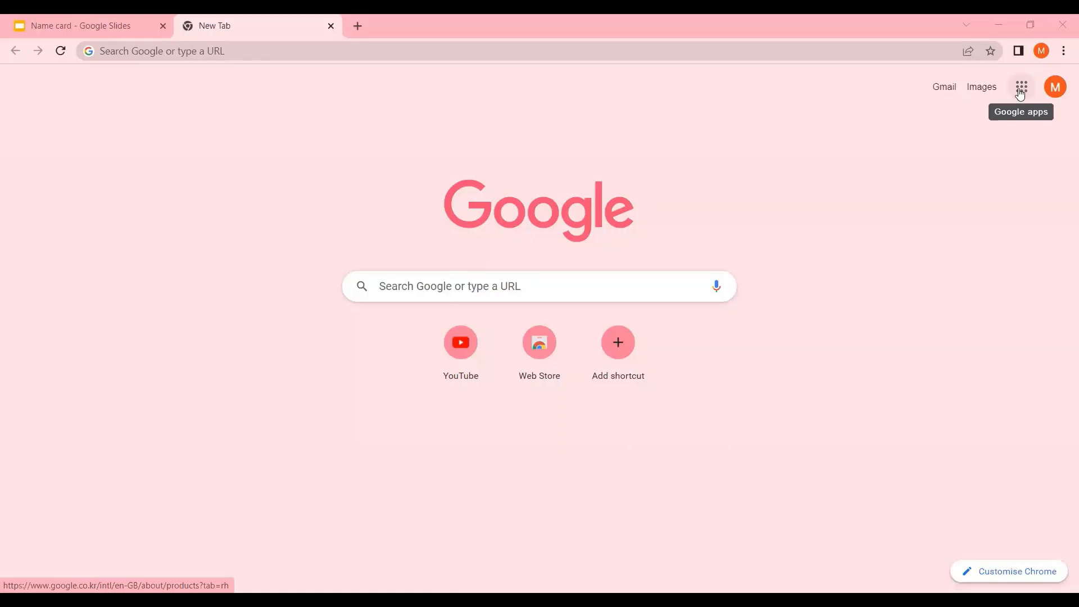
# Open Google Docs from the Google apps launcher
pyautogui.click(1020, 95)
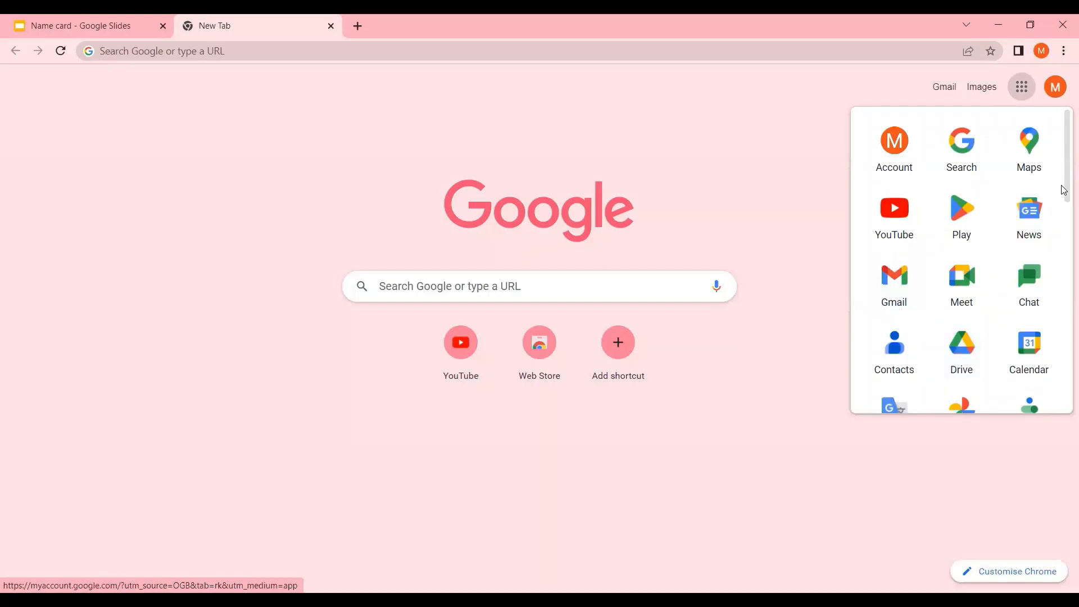
pyautogui.moveTo(1062, 189); pyautogui.dragTo(1062, 263)
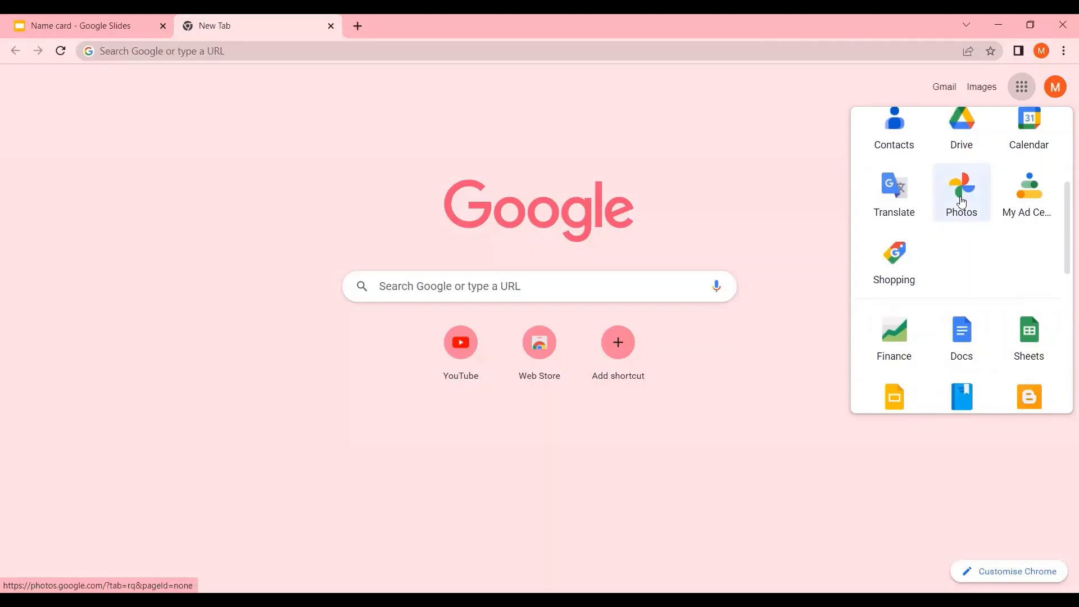
pyautogui.moveTo(1062, 250); pyautogui.dragTo(1062, 285)
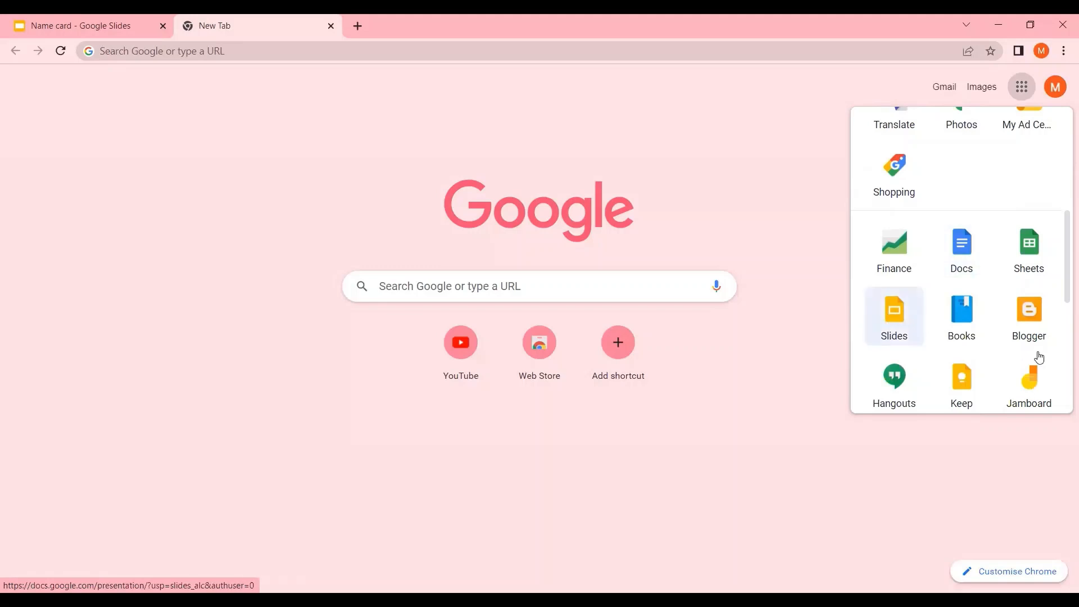
pyautogui.scroll(-4, 1037, 357)
pyautogui.scroll(-2, 1037, 357)
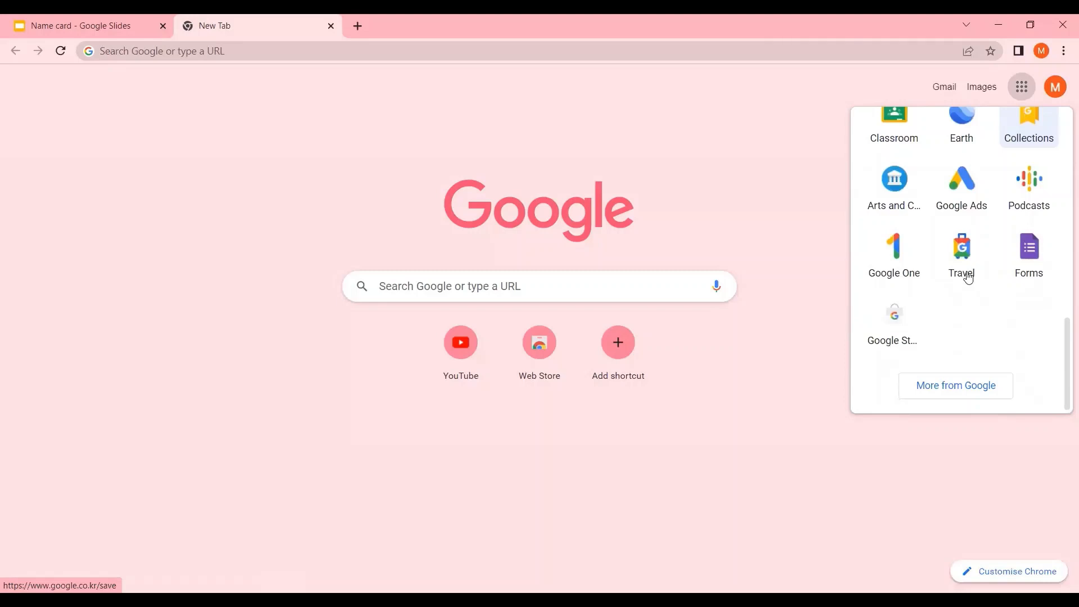
pyautogui.scroll(5, 967, 275)
pyautogui.click(965, 270)
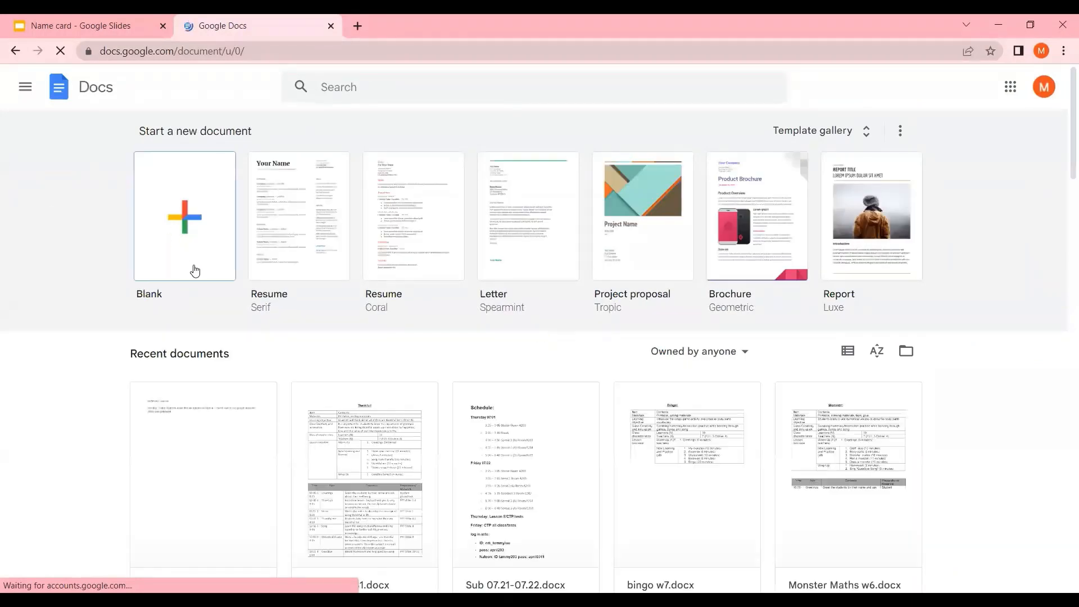
# Start a new blank document
pyautogui.scroll(-4, 172, 231)
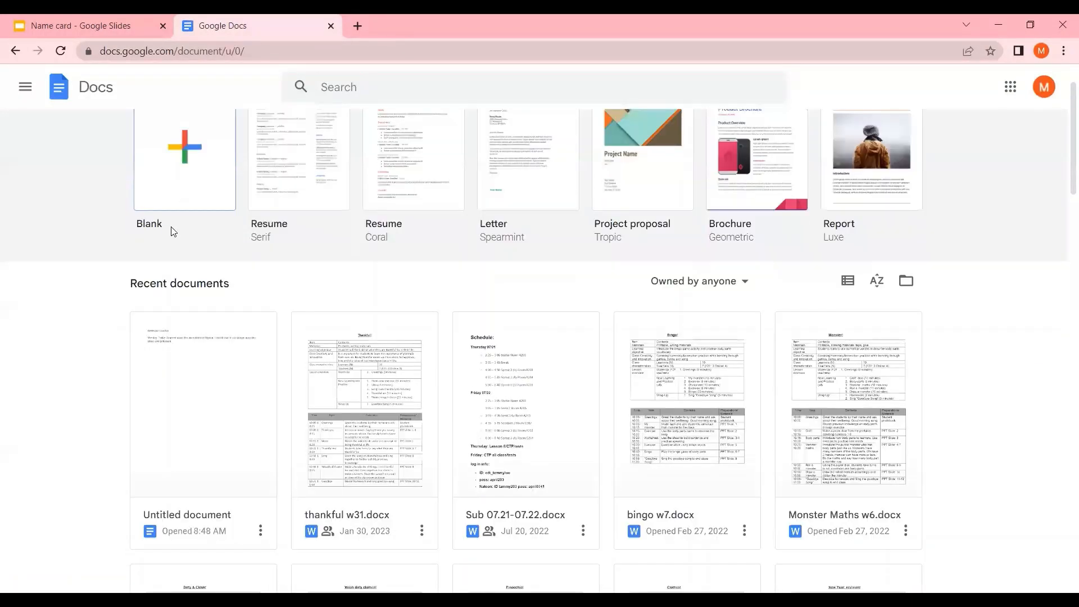
pyautogui.scroll(4, 171, 231)
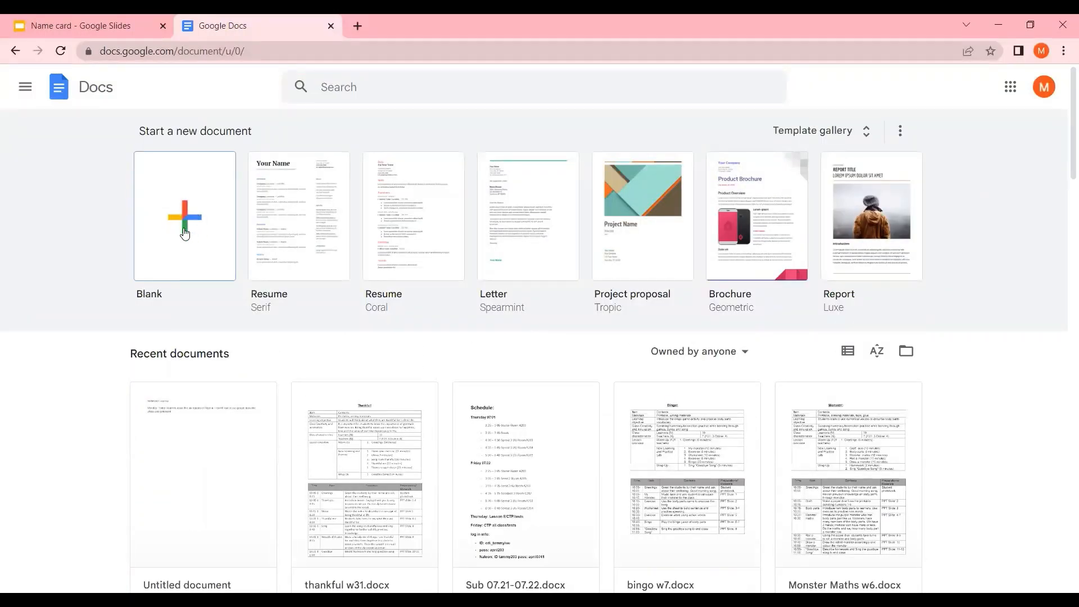
pyautogui.click(180, 226)
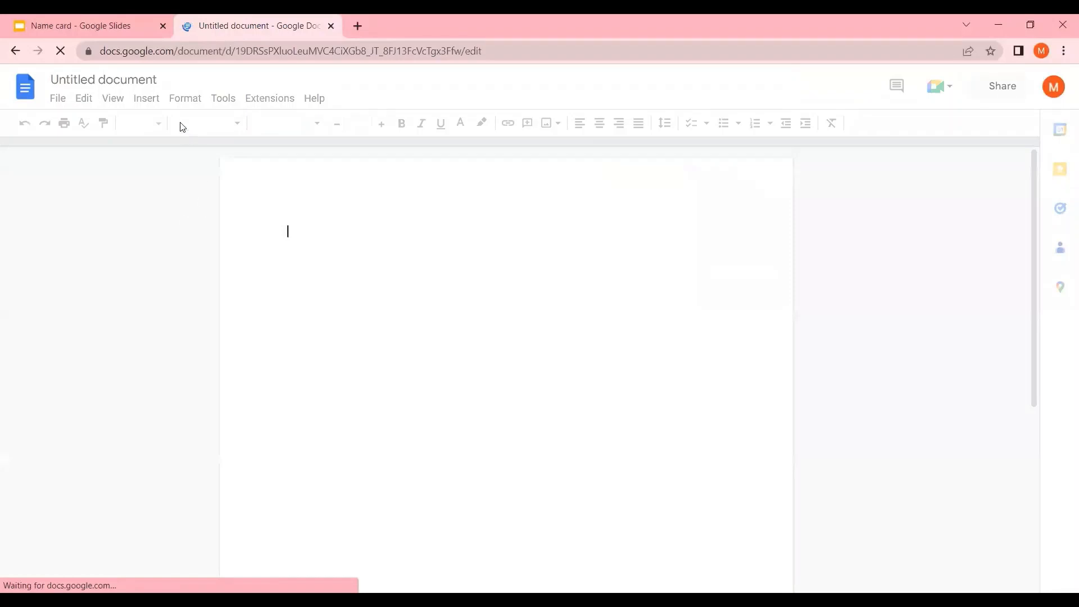
# Rename the document as Google apps
pyautogui.click(152, 76)
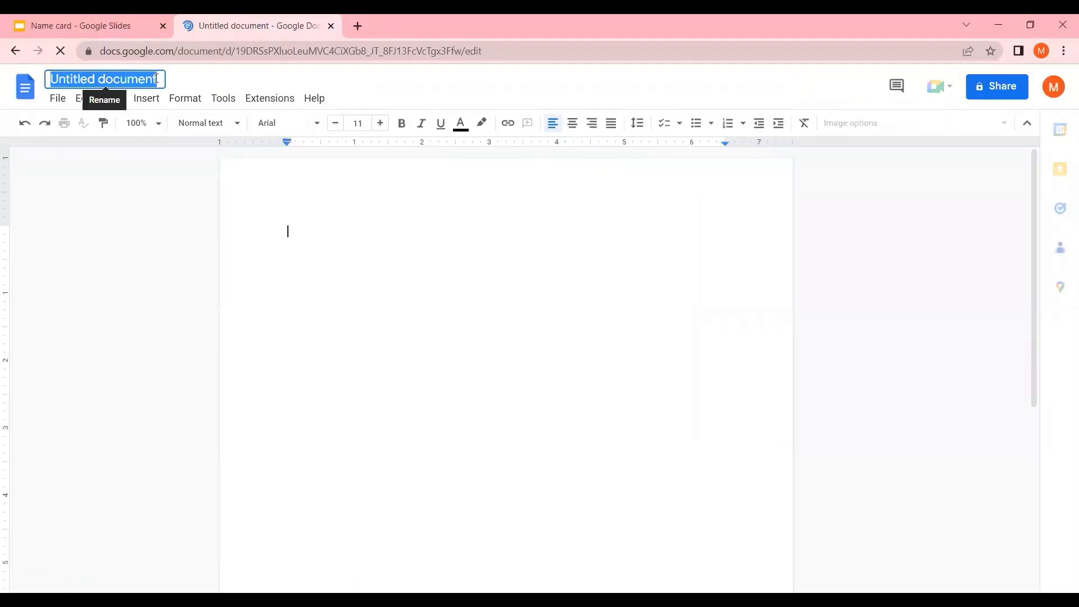
pyautogui.click(157, 79)
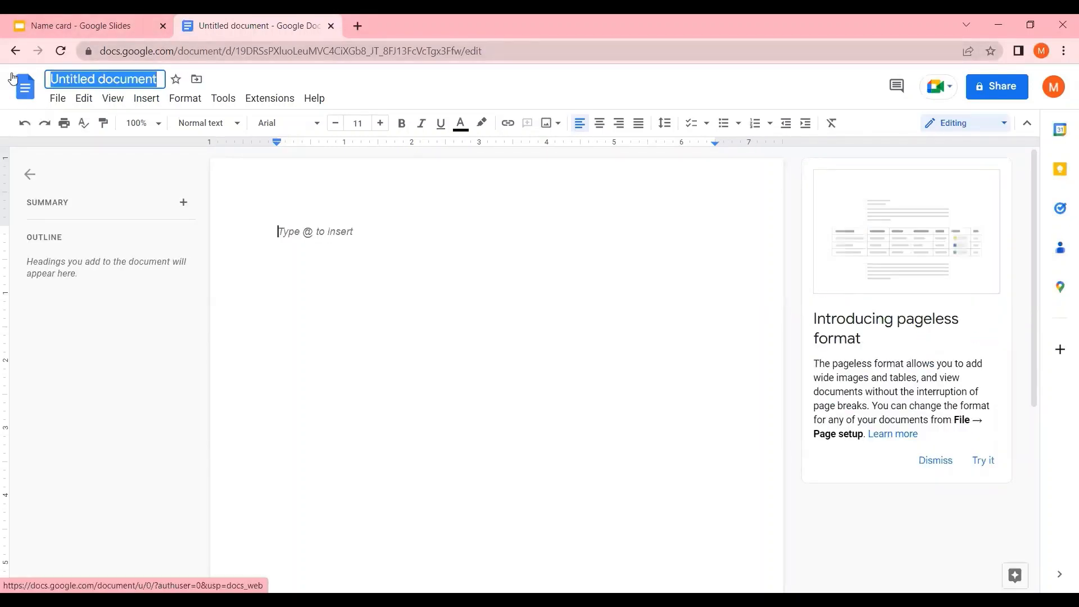
pyautogui.write('Google ')
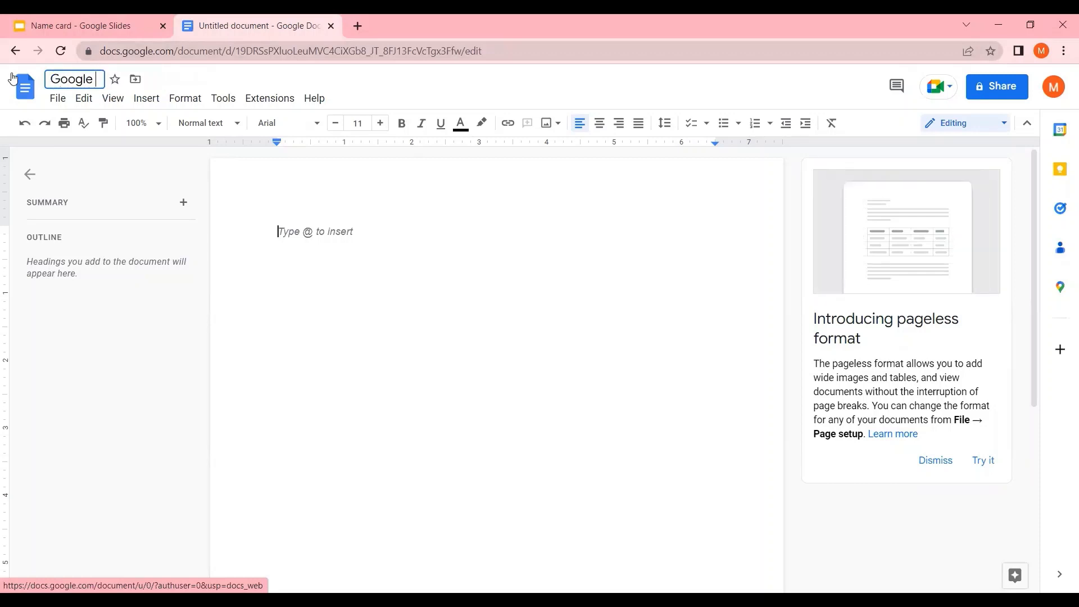
pyautogui.write('apps')
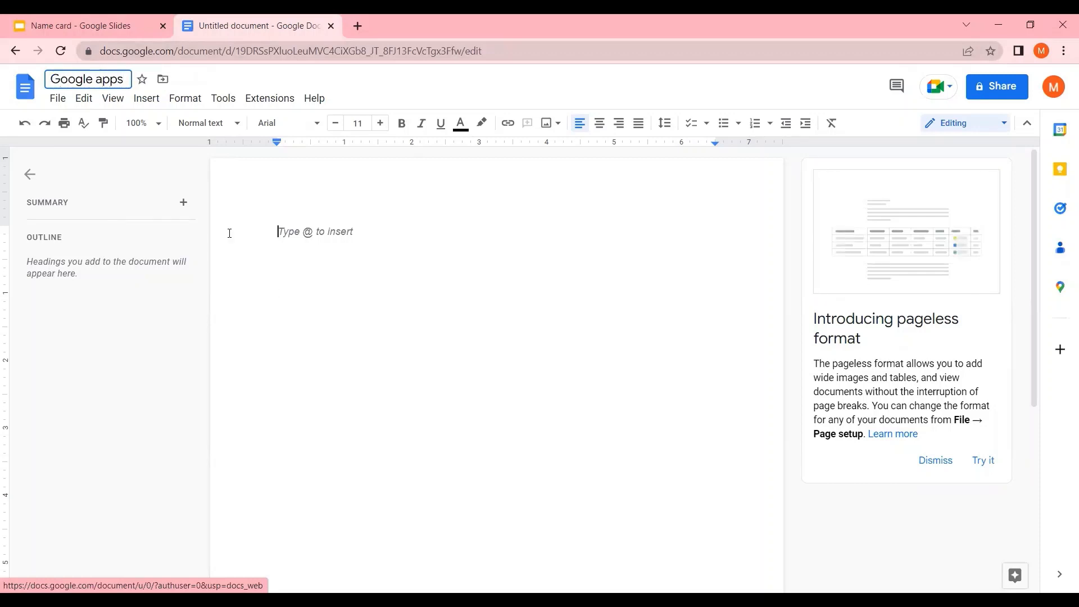
# Type the heading Reflection Journal at the start of the document
pyautogui.click(280, 233)
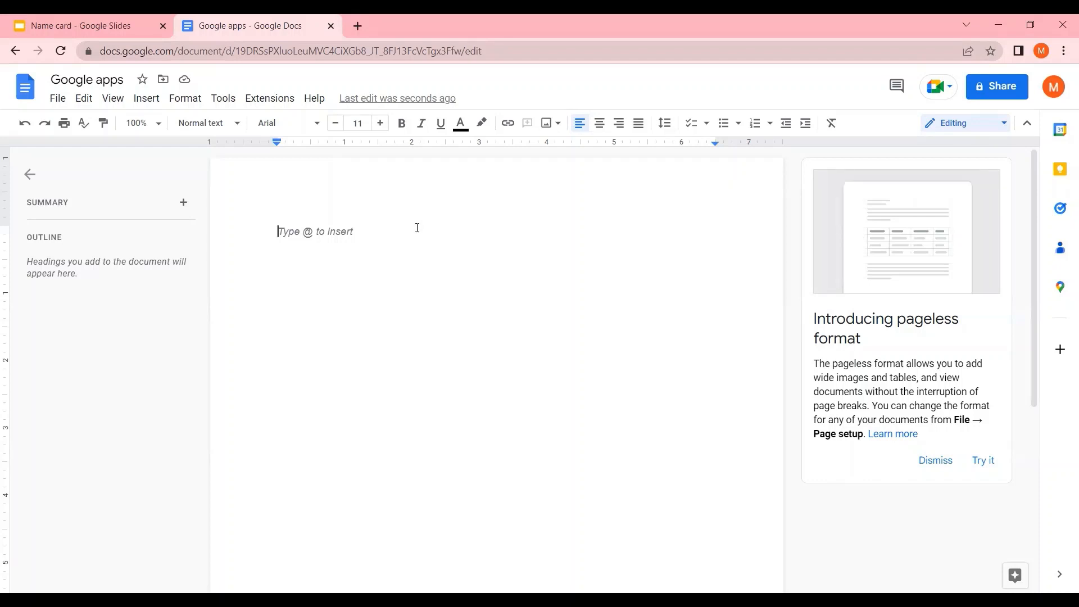
pyautogui.write('Refle')
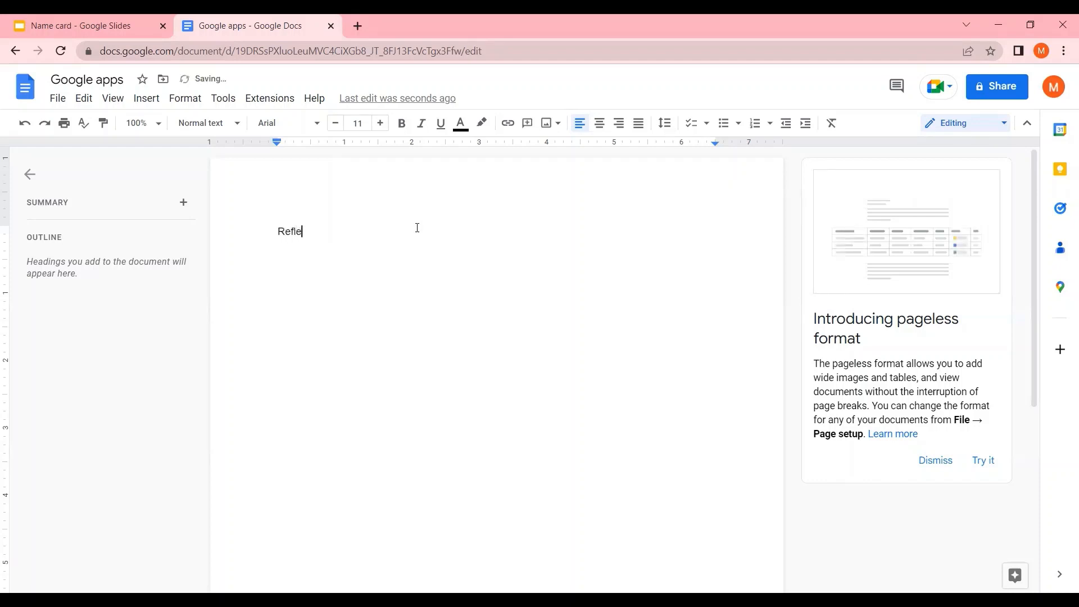
pyautogui.write('ction Journal')
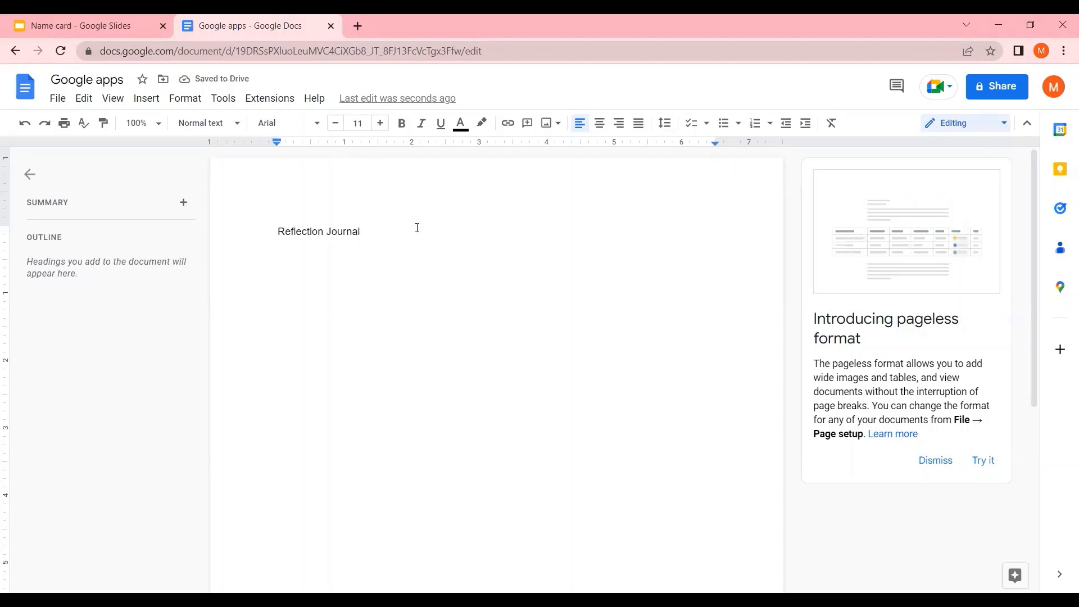
# Start a new line reading 'Week 1:' below the heading
pyautogui.press('Return')
pyautogui.write('week 1:')
pyautogui.write('rjia')
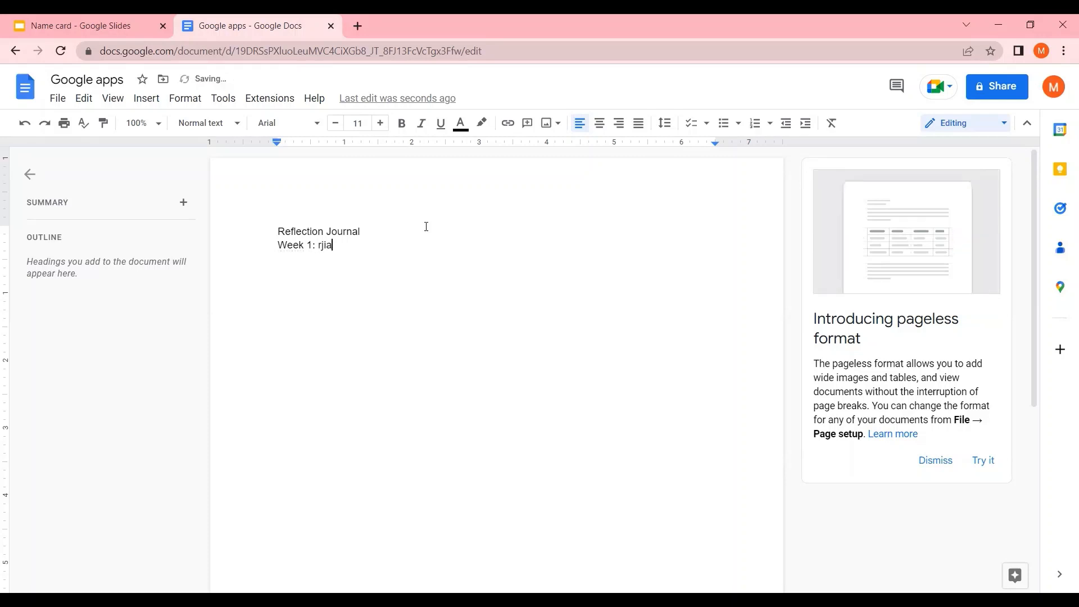
pyautogui.press('BackSpace')
pyautogui.press('BackSpace')
pyautogui.press('BackSpace')
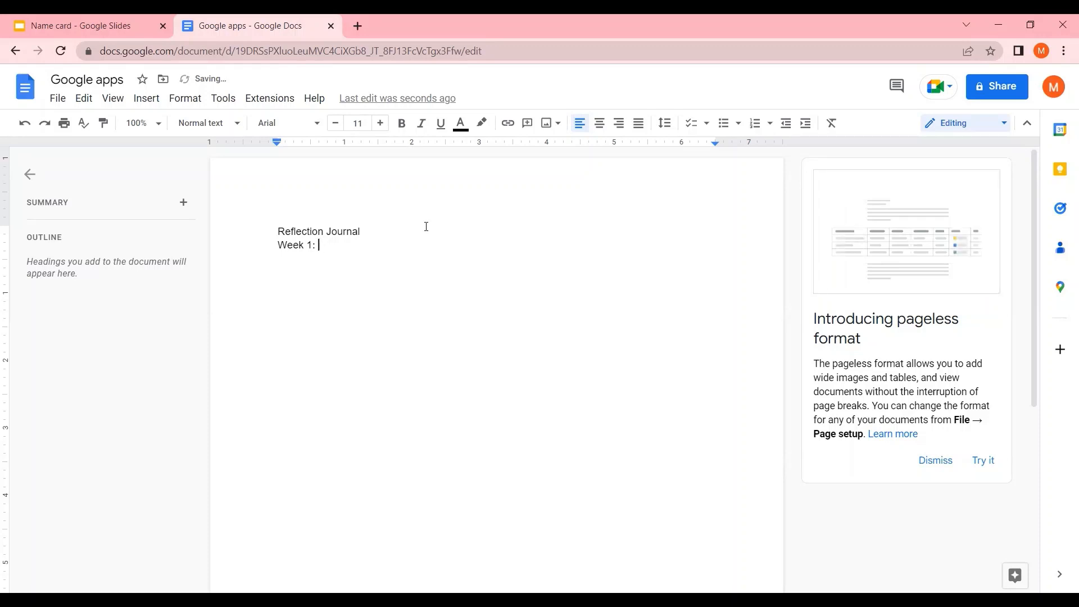
# Continue the line with 'i learnt about the process of social entrepreneurship today.'
pyautogui.write('i iearnt ')
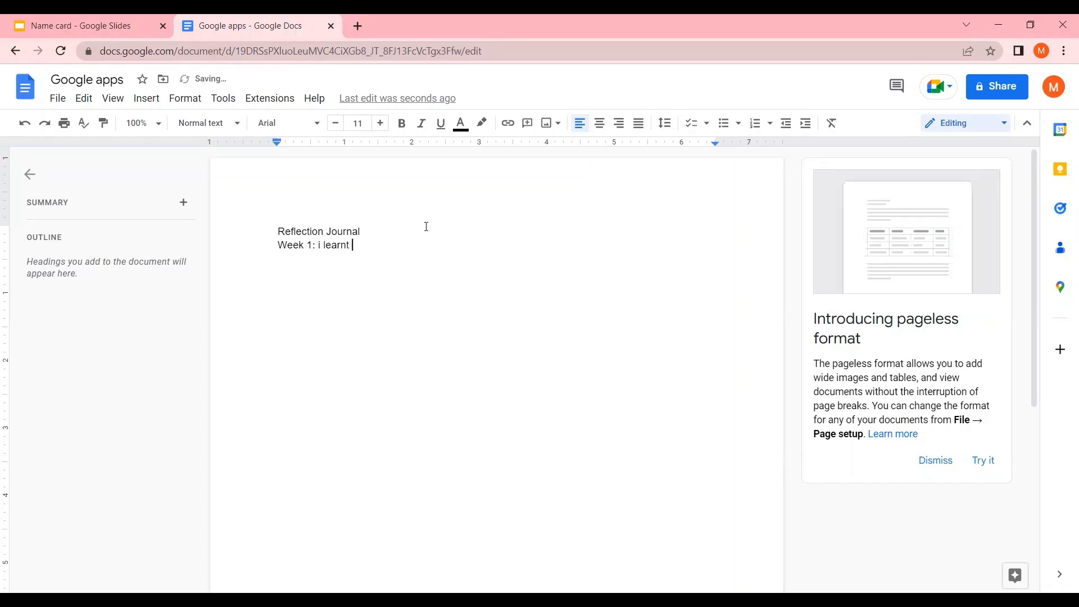
pyautogui.write('about the ')
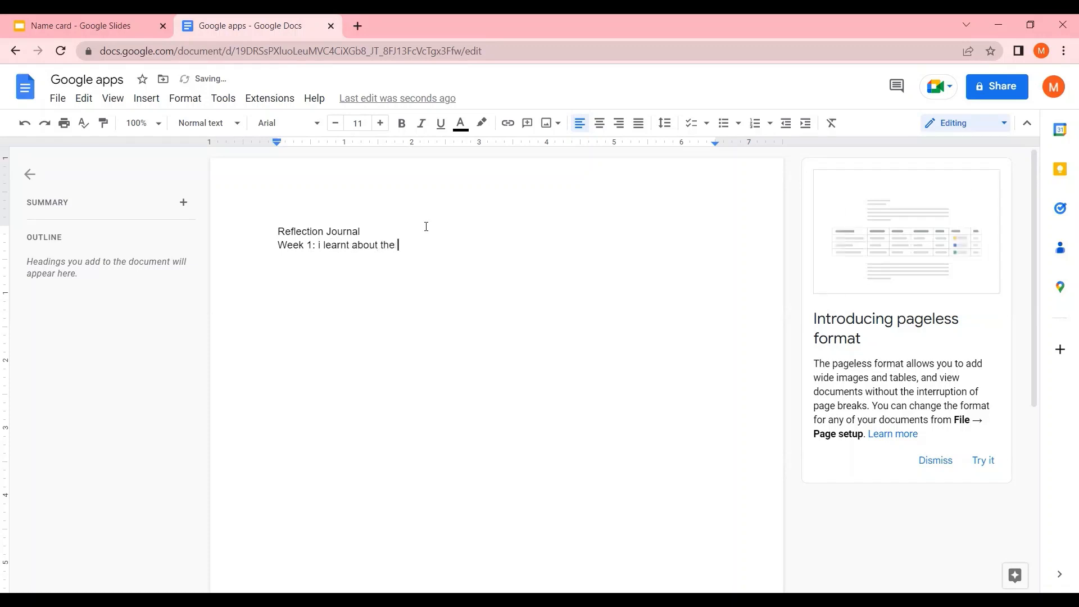
pyautogui.write('process of ')
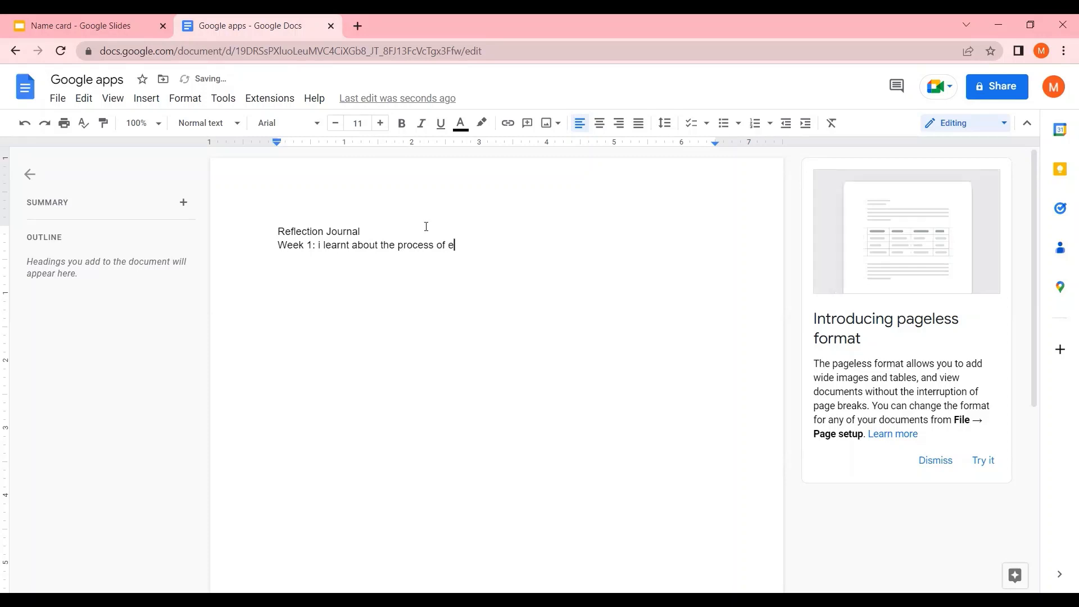
pyautogui.write('s')
pyautogui.write('al')
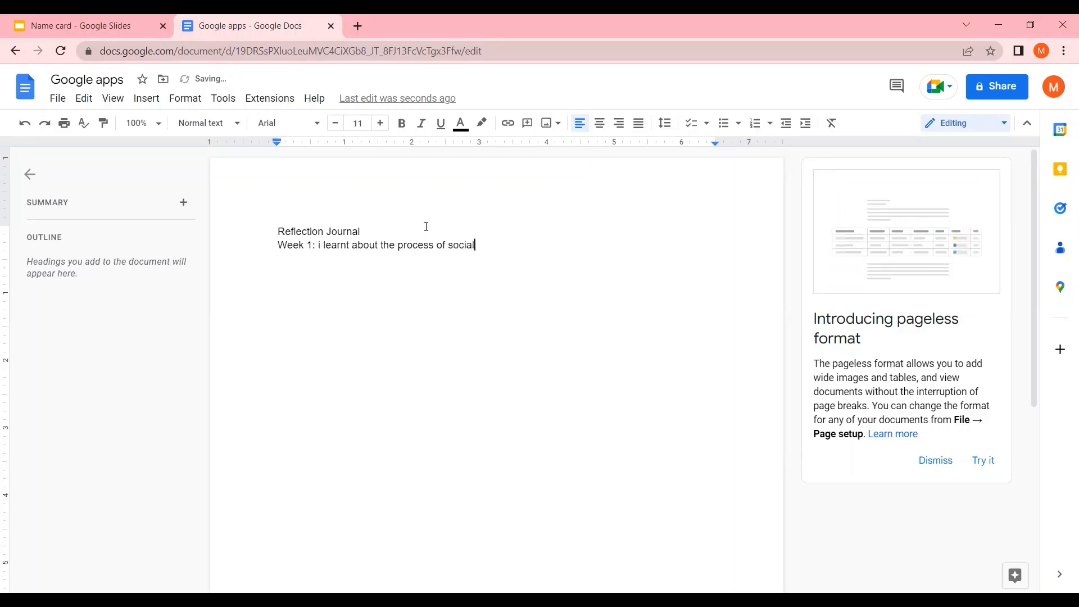
pyautogui.write(' entrepren')
pyautogui.write('eurshi')
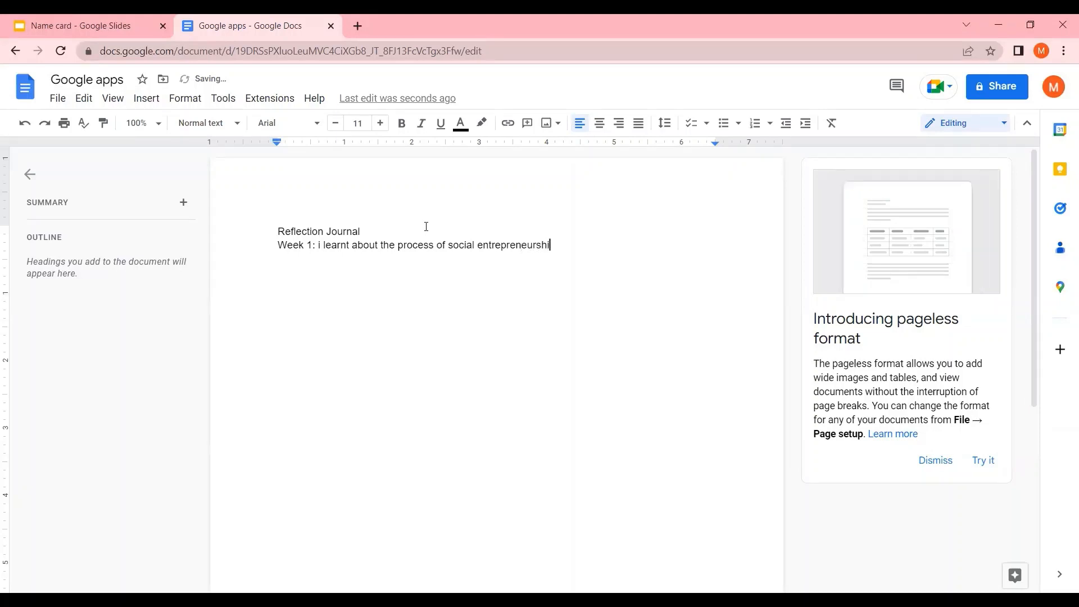
pyautogui.write('p today')
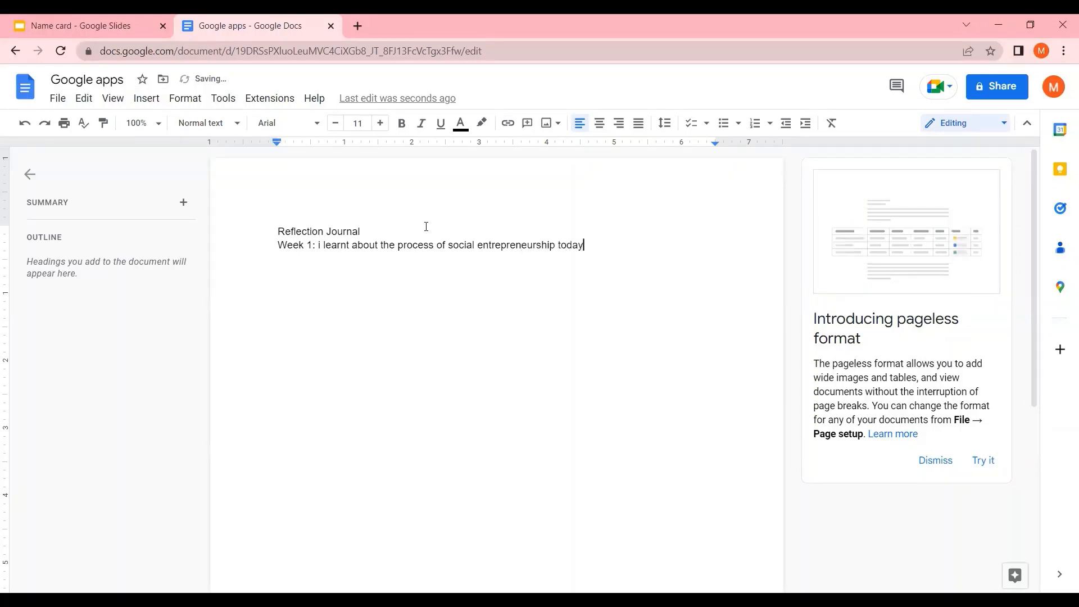
pyautogui.write('.k')
# Delete the 'i' before 'learnt' and the stray 'k' after 'today.'
pyautogui.click(319, 244)
pyautogui.press('BackSpace')
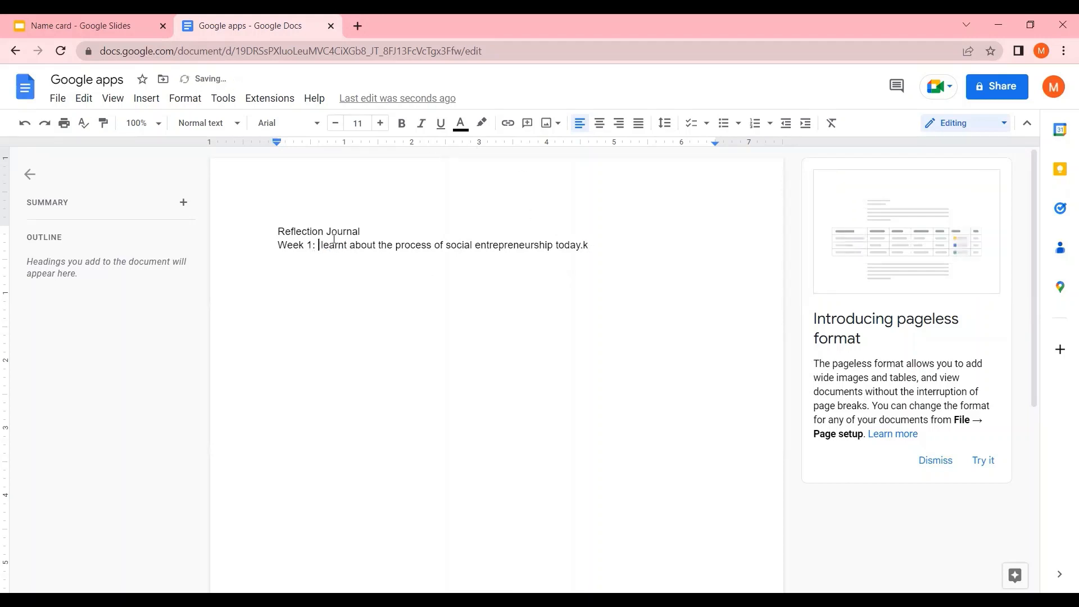
pyautogui.click(601, 249)
pyautogui.press('BackSpace')
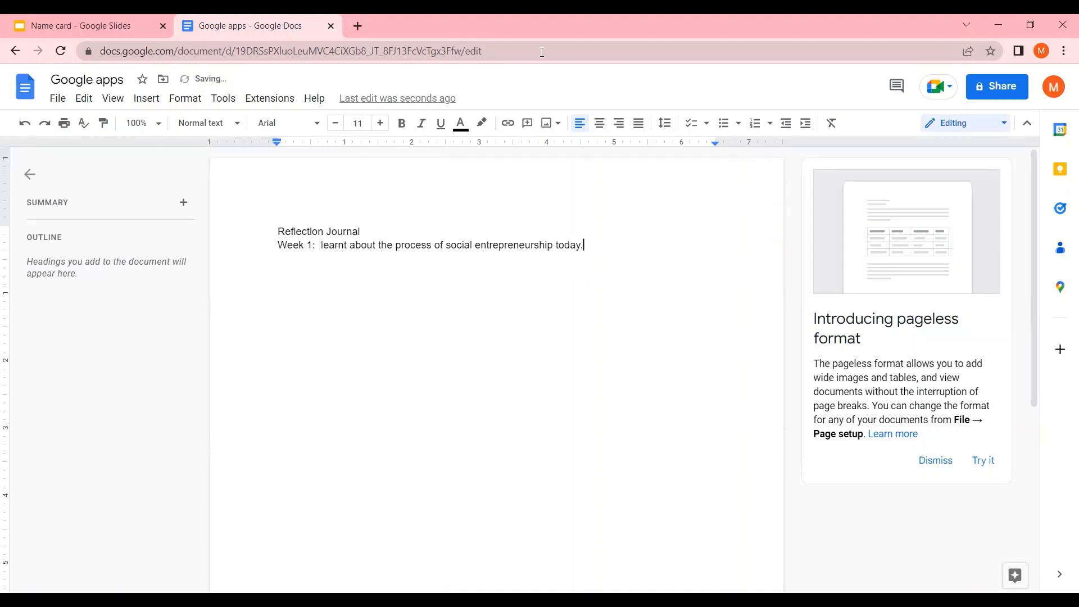
# Examine the File, Edit, Insert, Format and Tools menus of the document
pyautogui.scroll(-1, 531, 265)
pyautogui.scroll(-5, 530, 265)
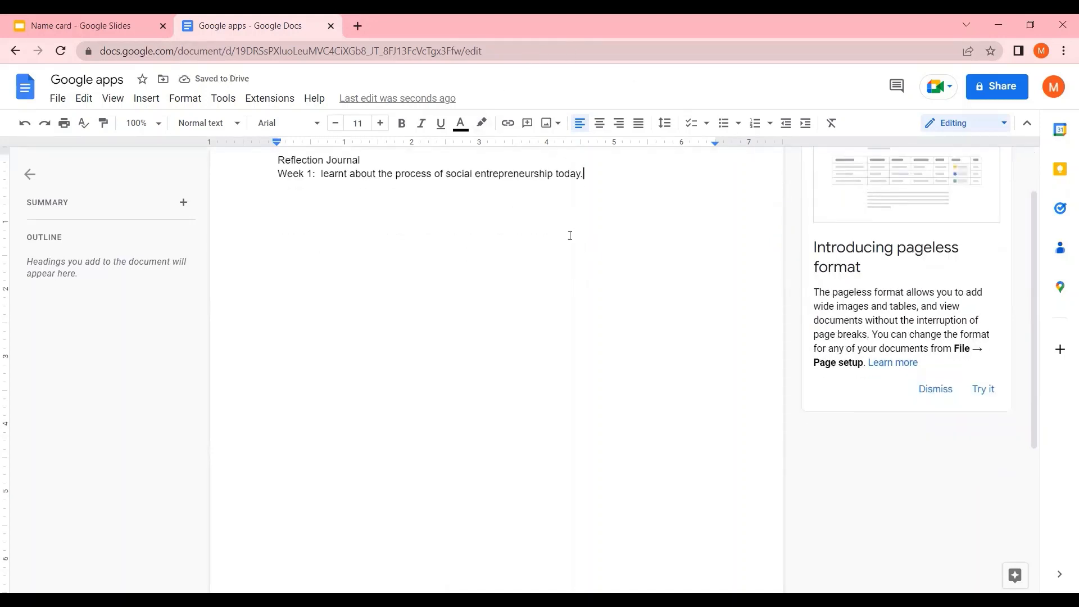
pyautogui.scroll(5, 561, 260)
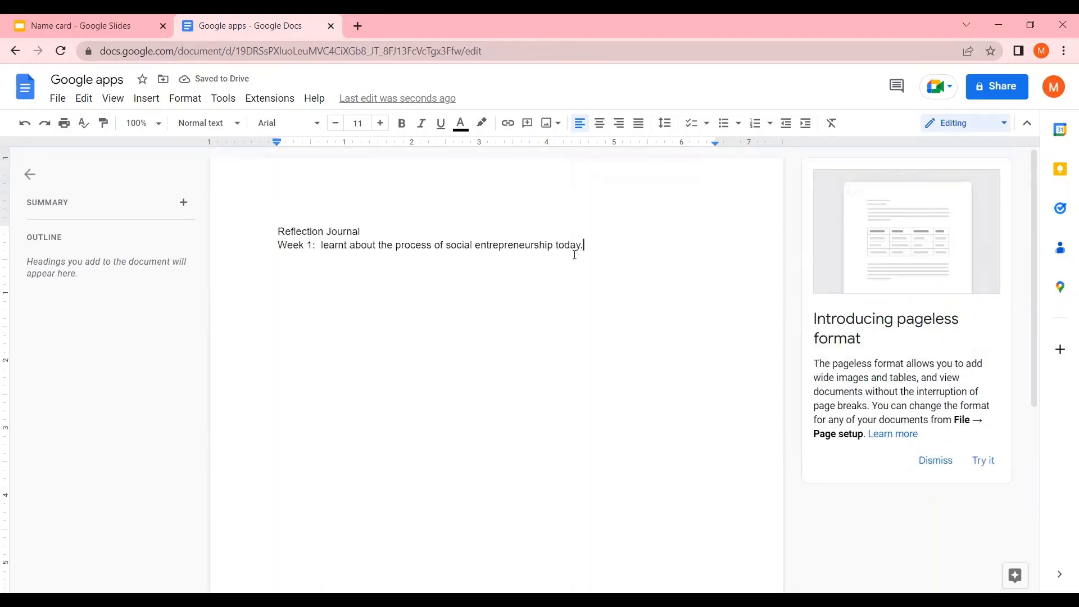
pyautogui.click(59, 105)
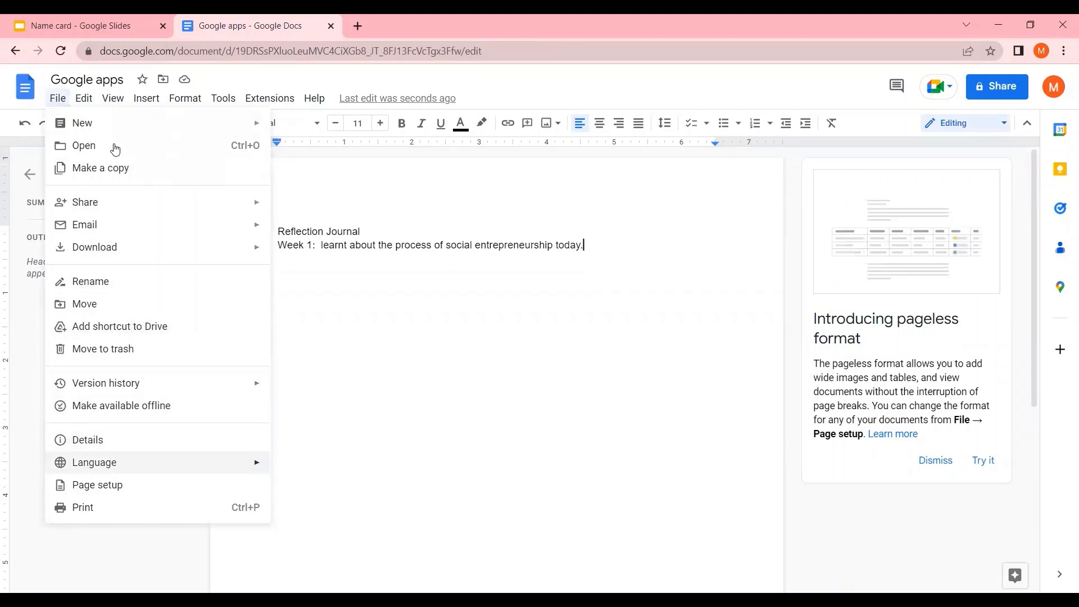
pyautogui.click(85, 100)
pyautogui.click(126, 101)
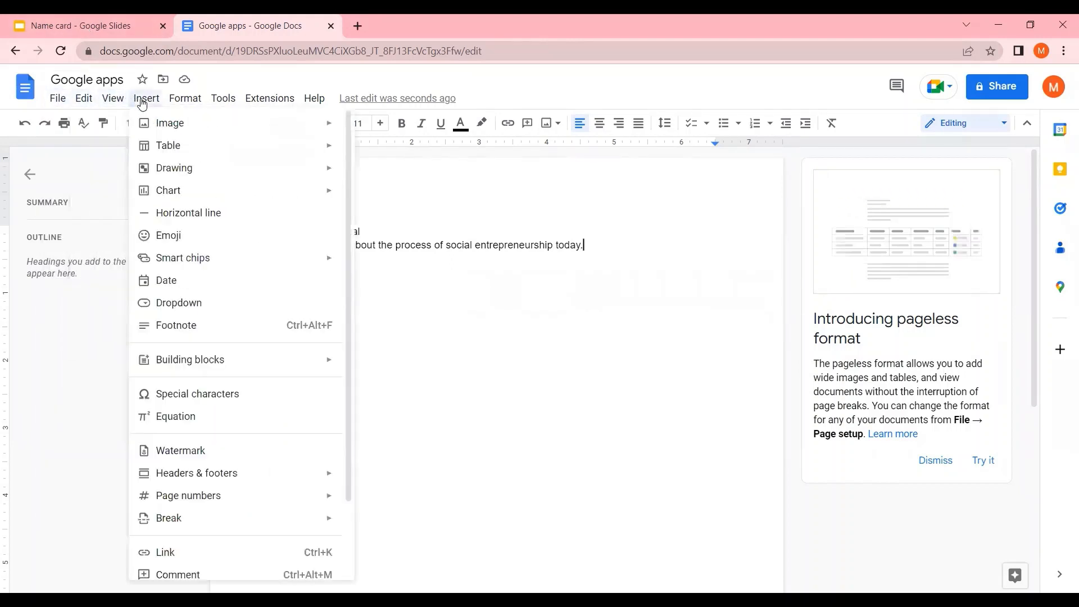
pyautogui.click(146, 101)
pyautogui.click(148, 101)
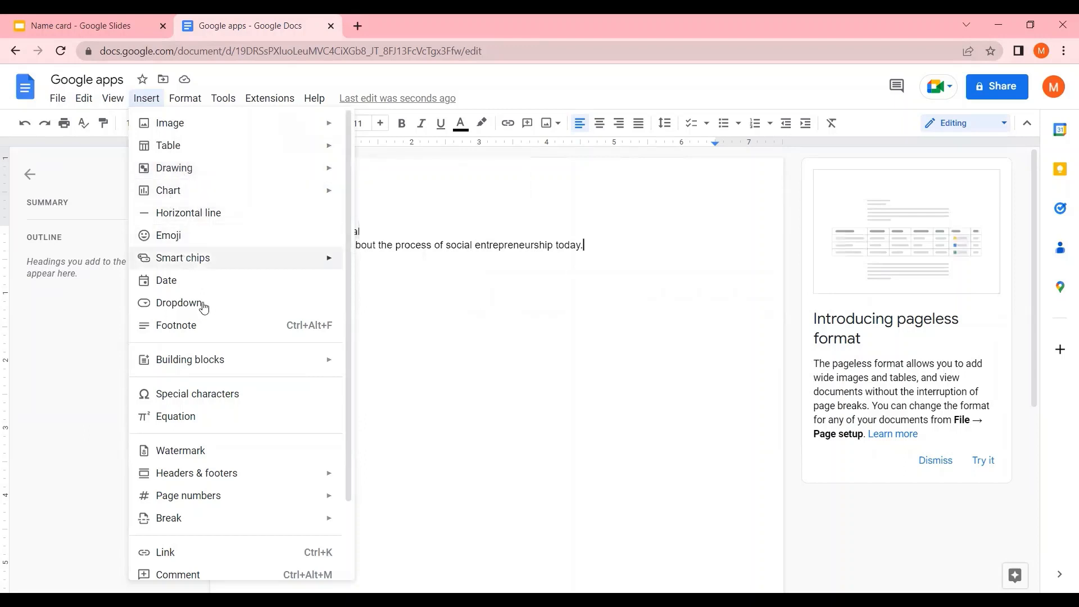
pyautogui.moveTo(174, 98)
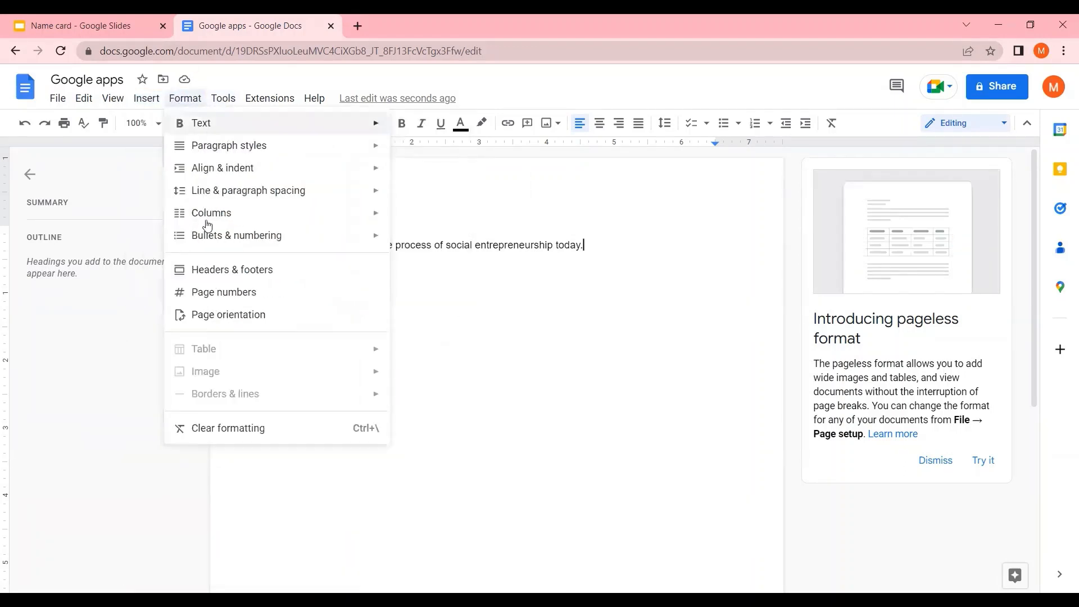
pyautogui.moveTo(270, 99)
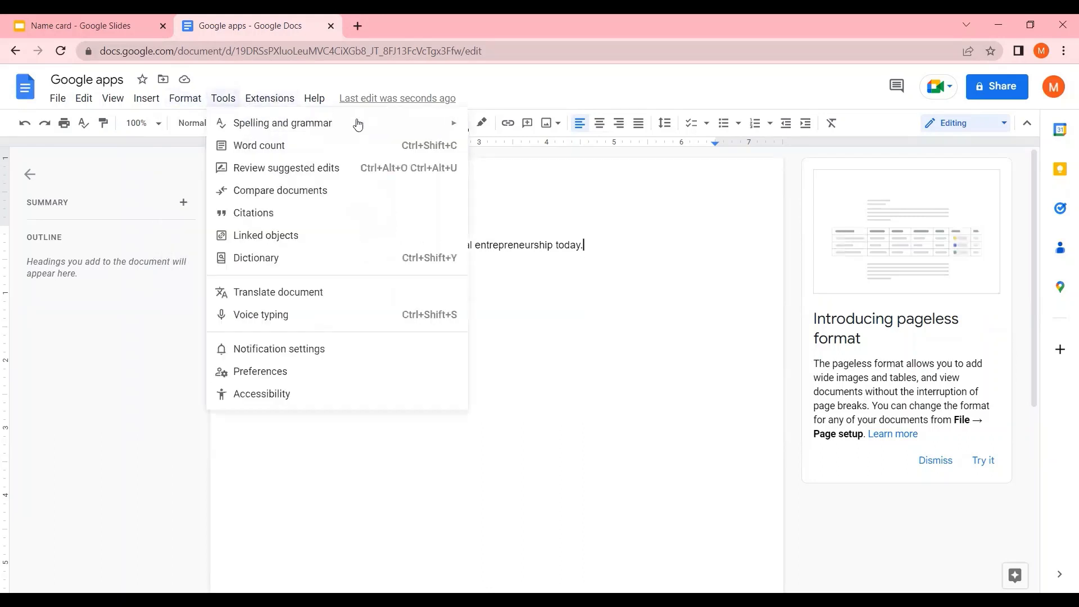
pyautogui.moveTo(230, 107)
pyautogui.click(754, 253)
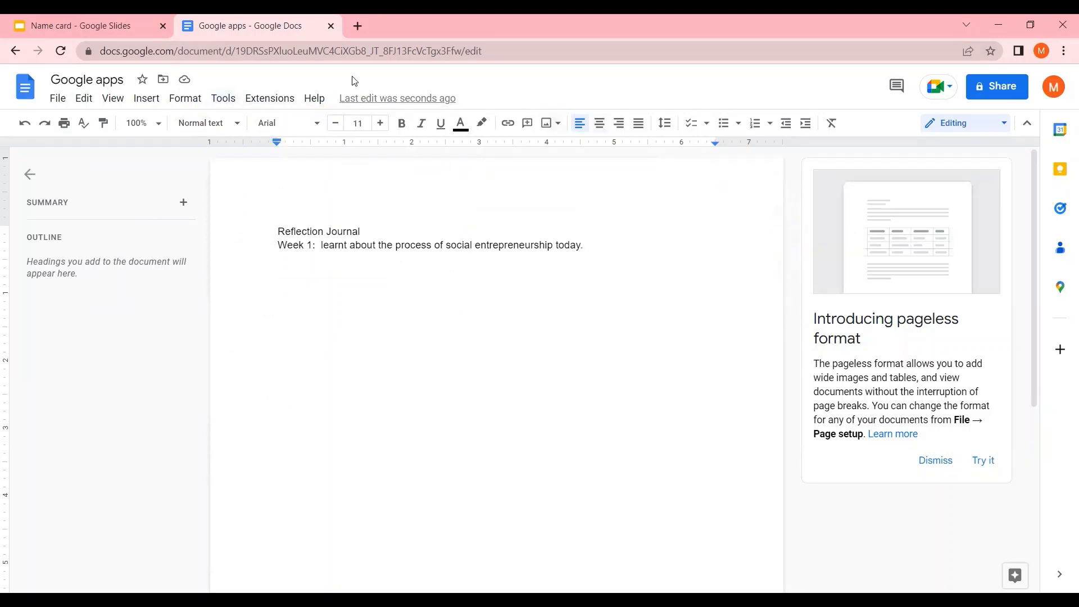
# Open Google Slides in a new tab through the Google apps launcher
pyautogui.click(355, 25)
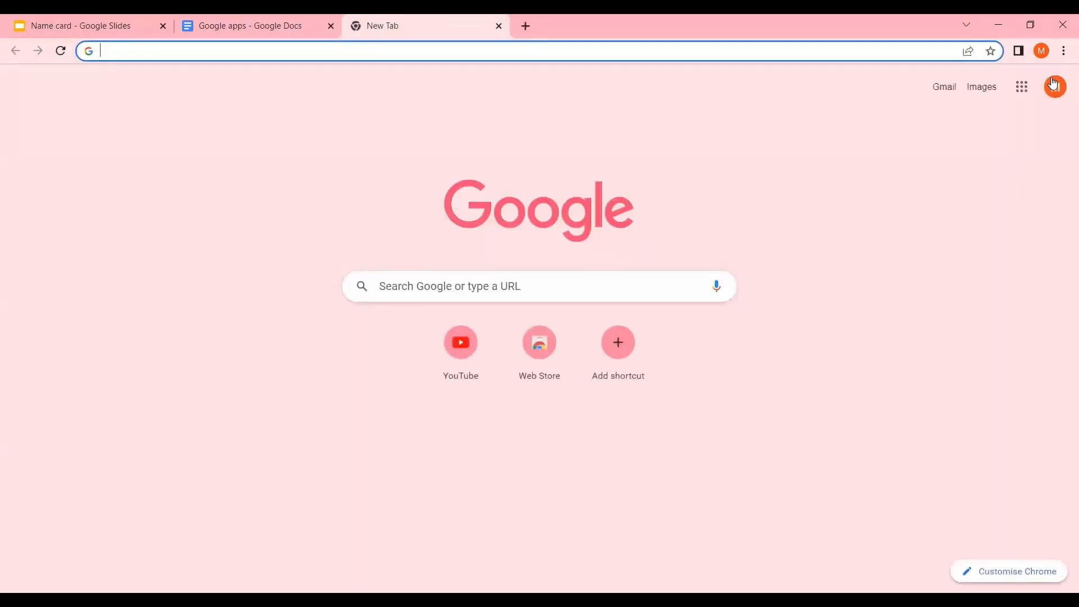
pyautogui.click(1023, 90)
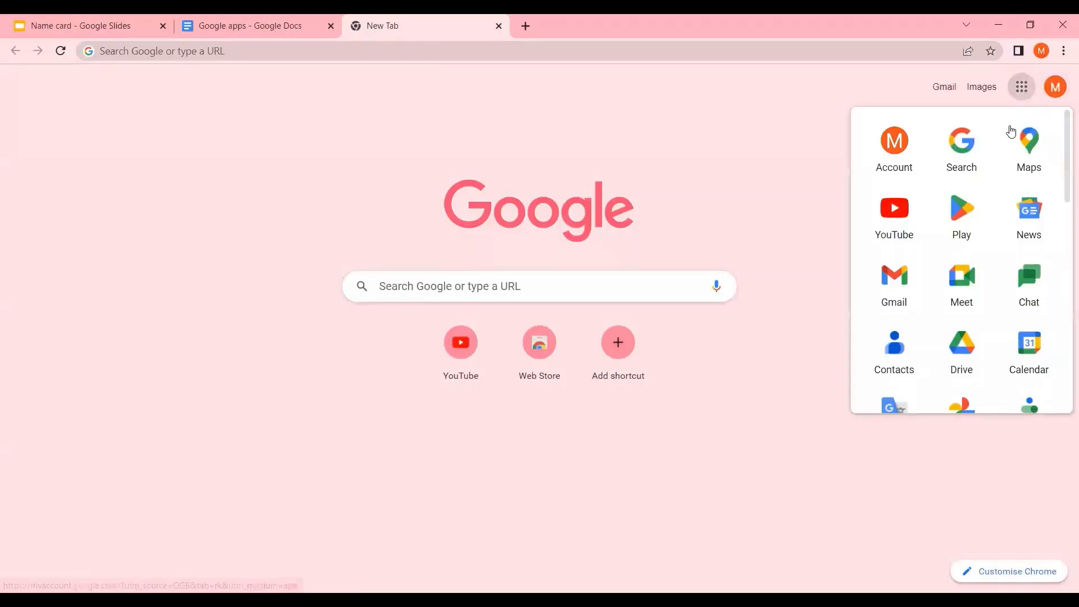
pyautogui.scroll(-6, 994, 313)
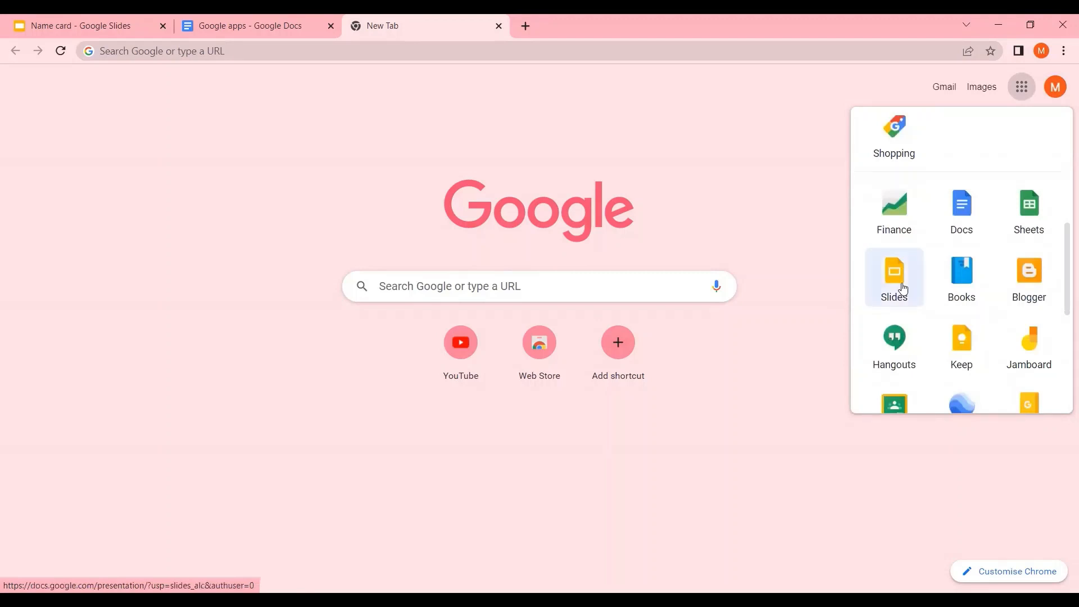
pyautogui.click(902, 286)
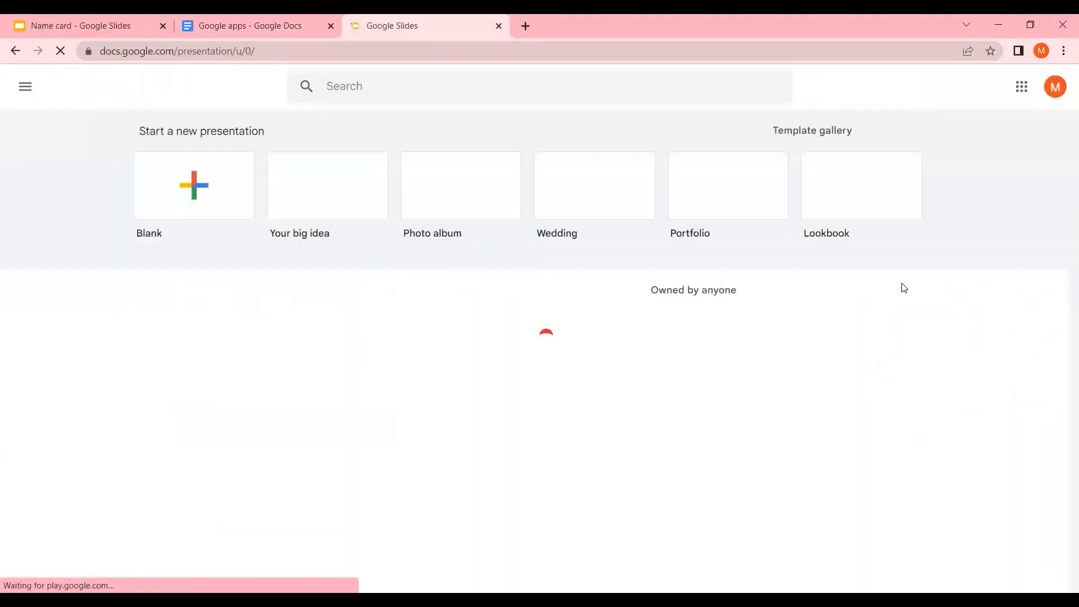
# Close the old Name card tab and open the Name card presentation at its second slide
pyautogui.click(163, 27)
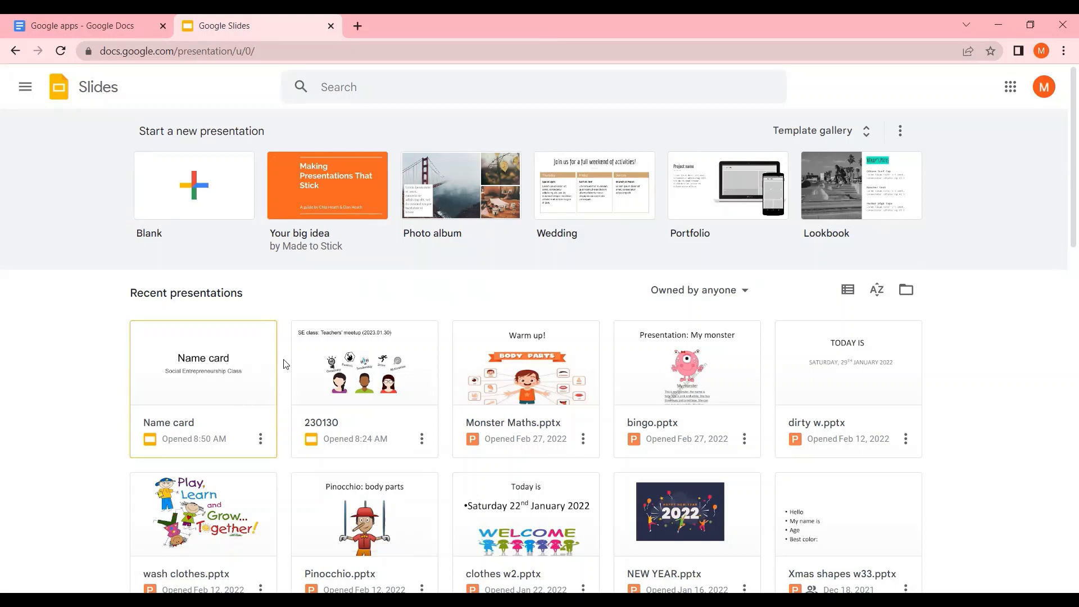
pyautogui.click(216, 366)
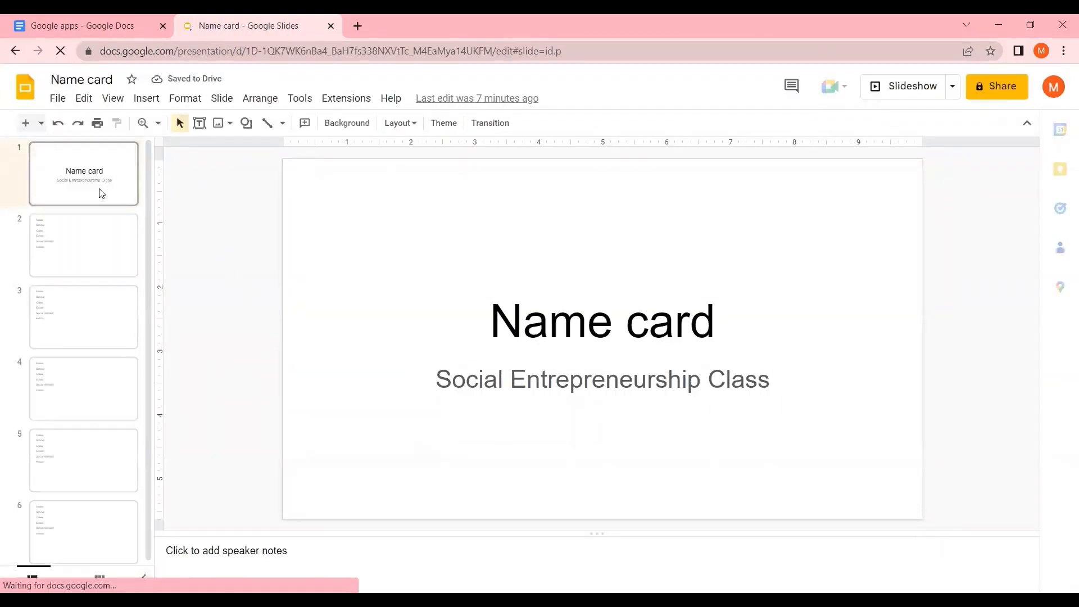
pyautogui.click(101, 243)
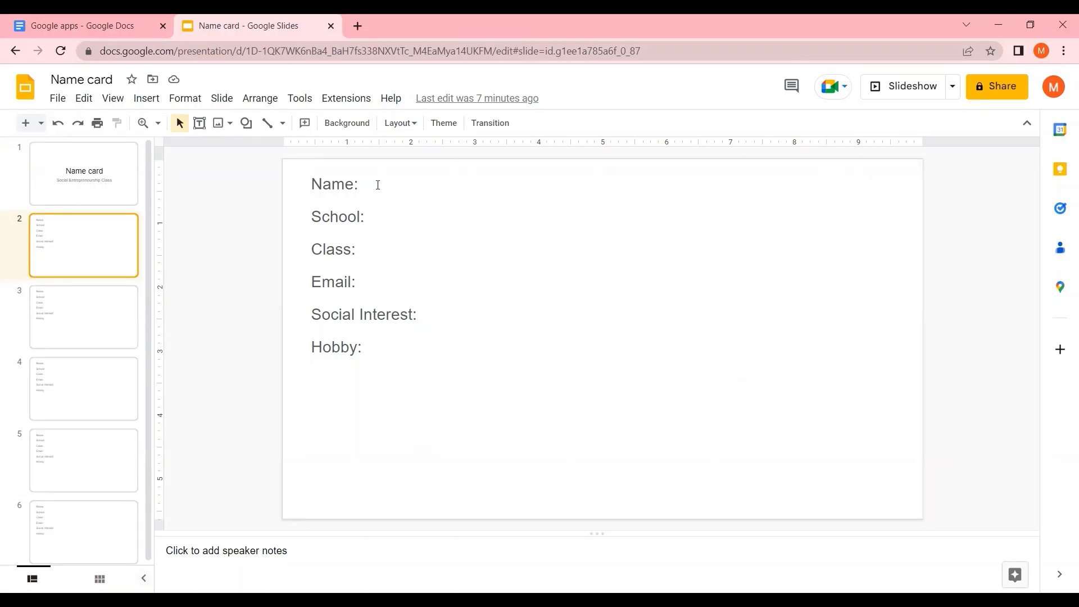
# Enter the person's full name after 'Name:' on the slide
pyautogui.click(378, 186)
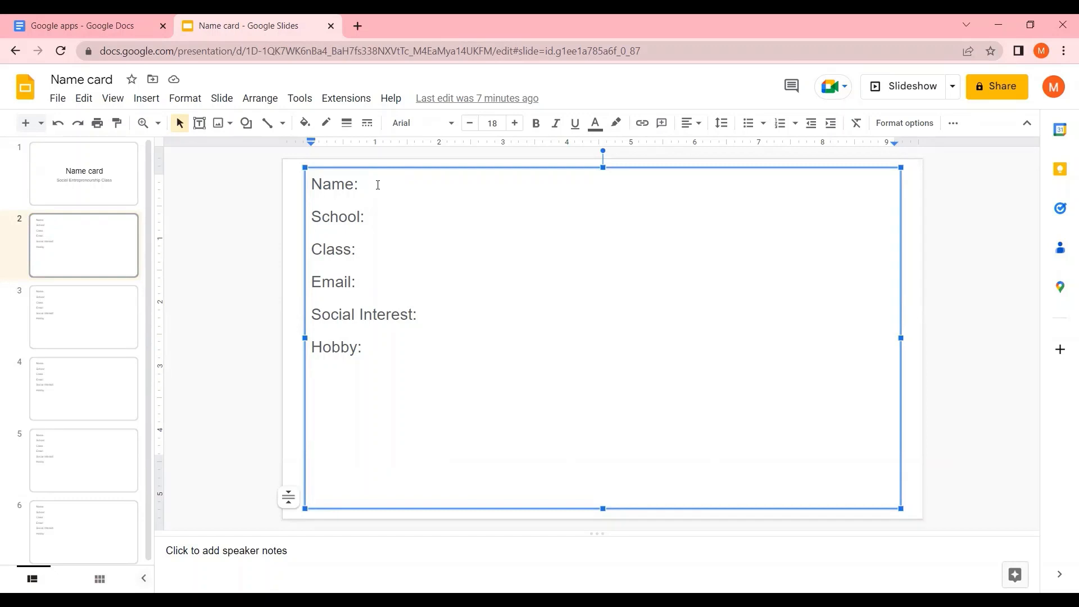
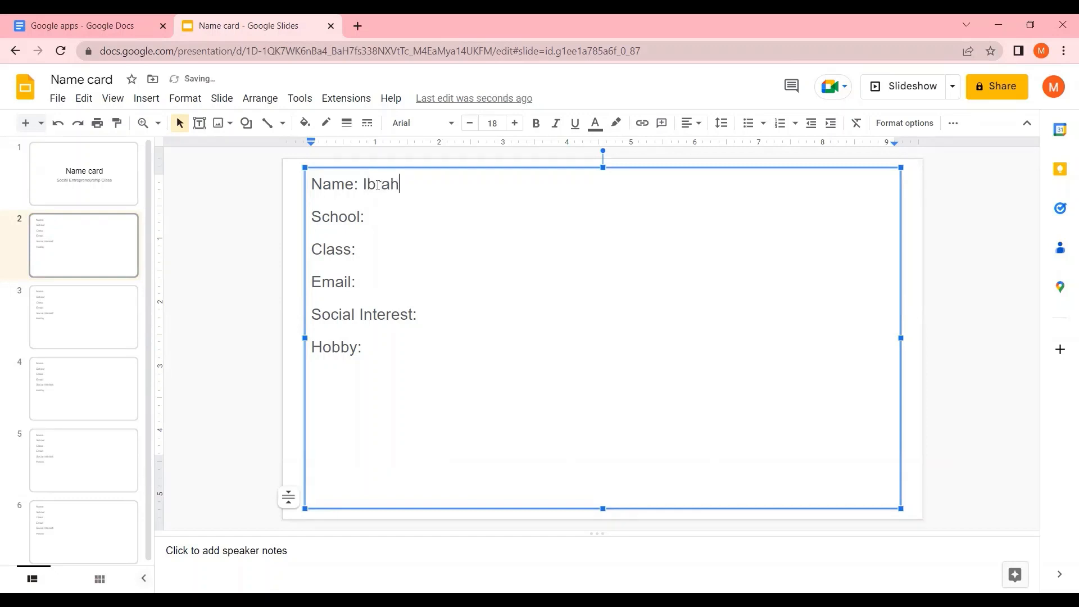
# Fill in 'School:' with 'Pusan National University', inserting the missing 'ional' into 'Nat'
pyautogui.click(393, 219)
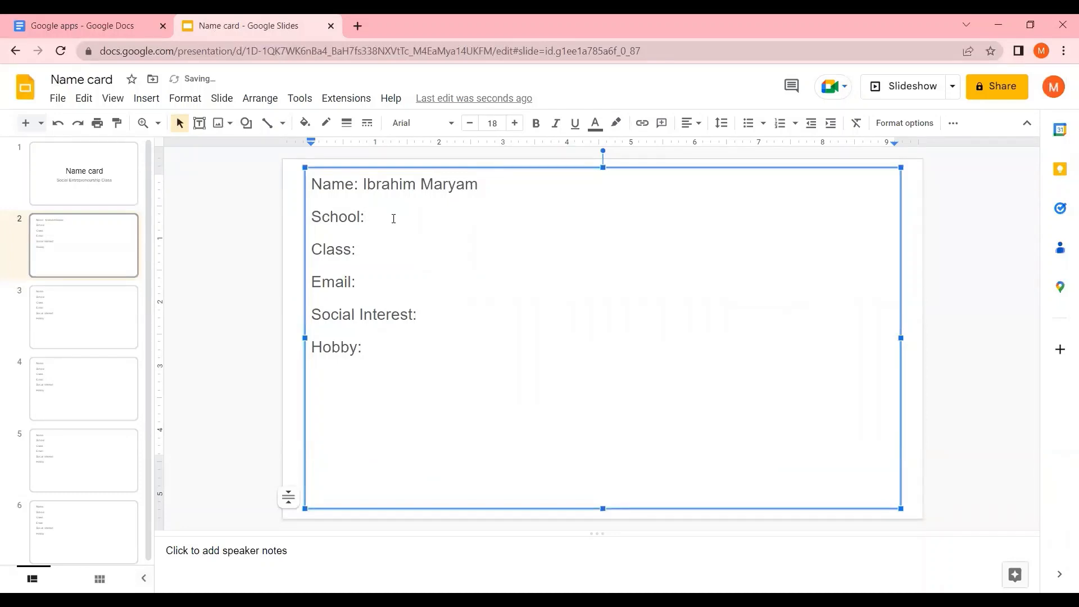
pyautogui.write('Pusan Na')
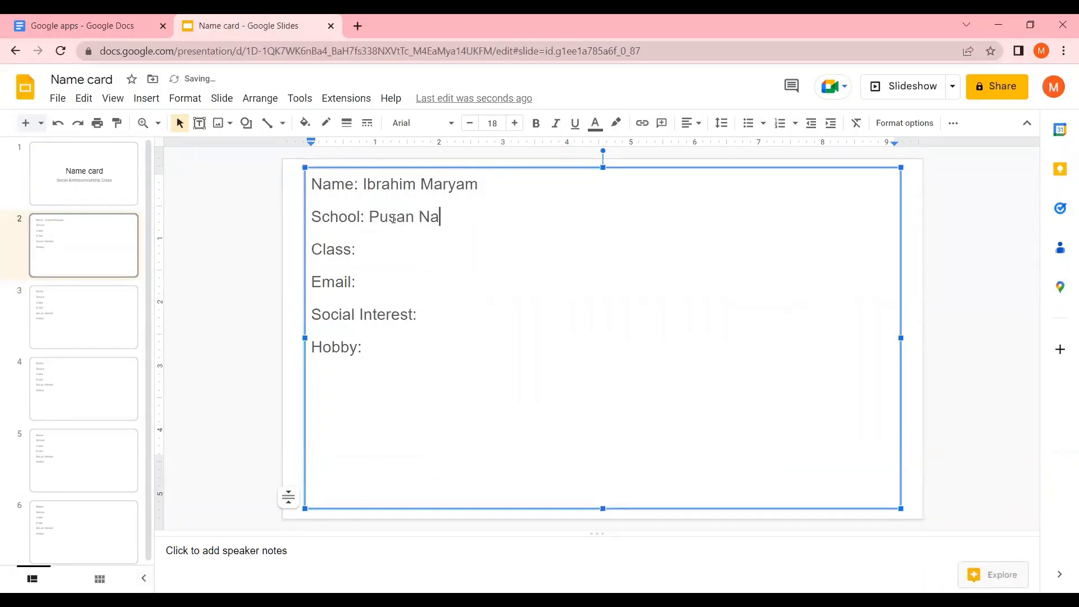
pyautogui.write('t University')
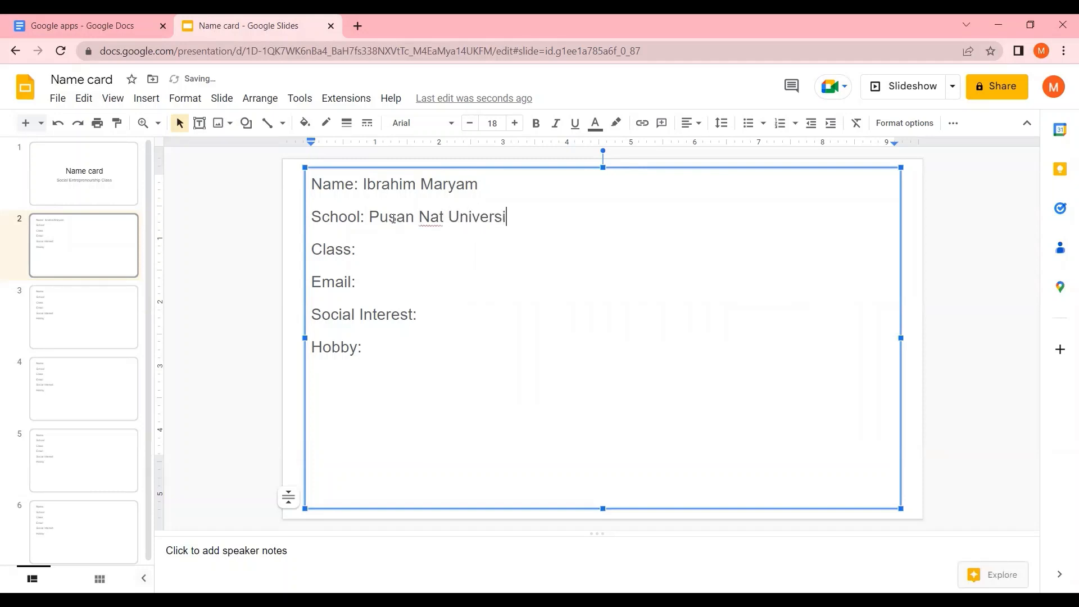
pyautogui.click(443, 218)
pyautogui.write('ional')
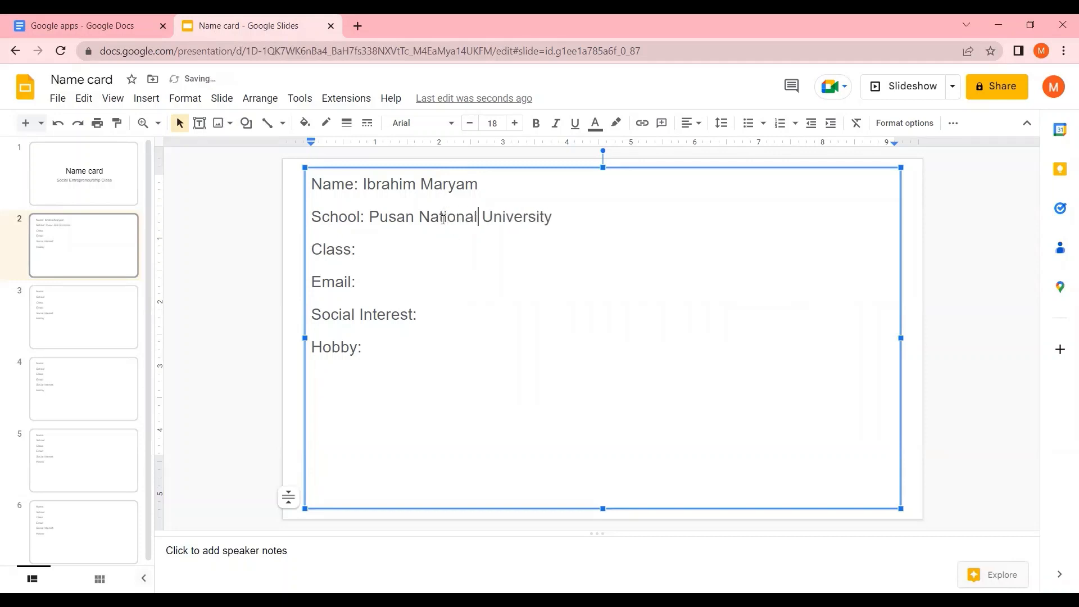
# Fill in 'Class:' with 'Post graduate level'
pyautogui.click(386, 251)
pyautogui.write('Post graduate level')
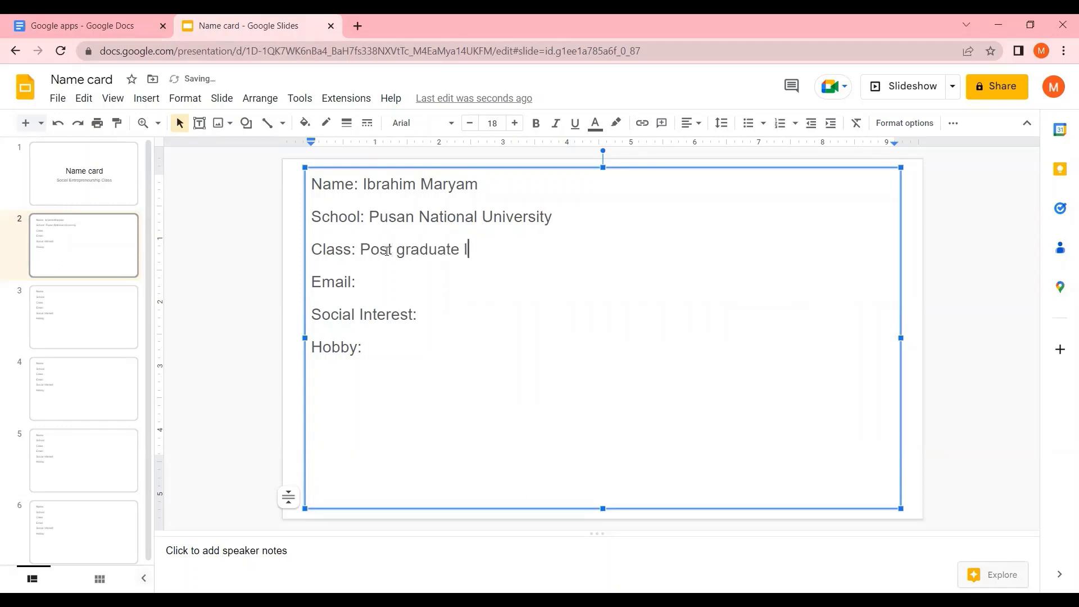
# Enter the contact's e-mail address after 'Email:' and set 'Social Interest:' to 'Teacher'
pyautogui.click(369, 280)
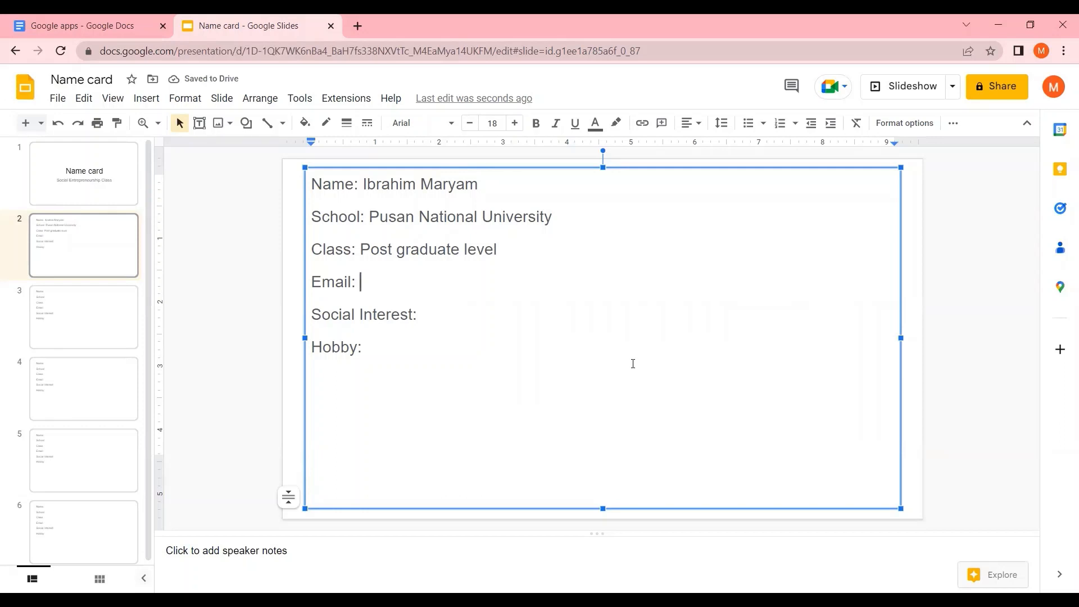
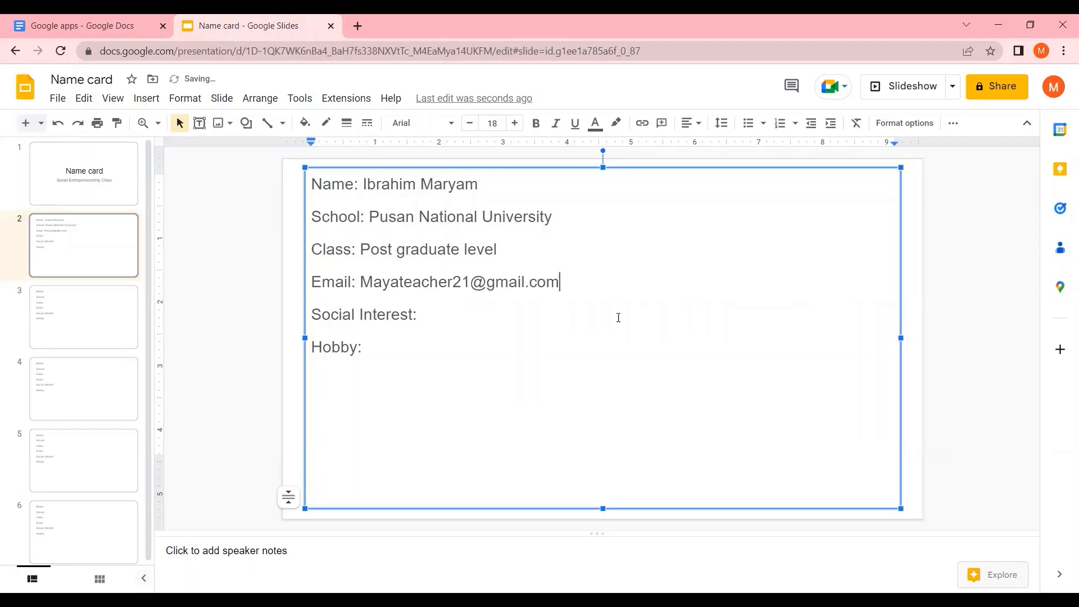
pyautogui.click(417, 304)
pyautogui.write('Teacher')
# Fill in 'Hobby:' with 'Singing, crafting, watching TV'
pyautogui.click(394, 339)
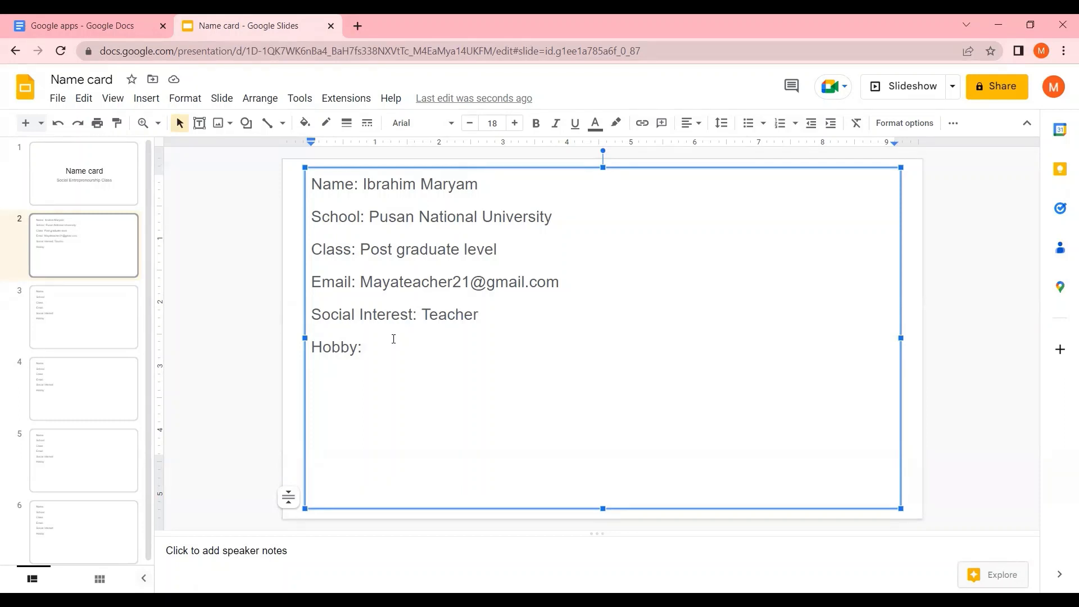
pyautogui.write('Singing, crafting')
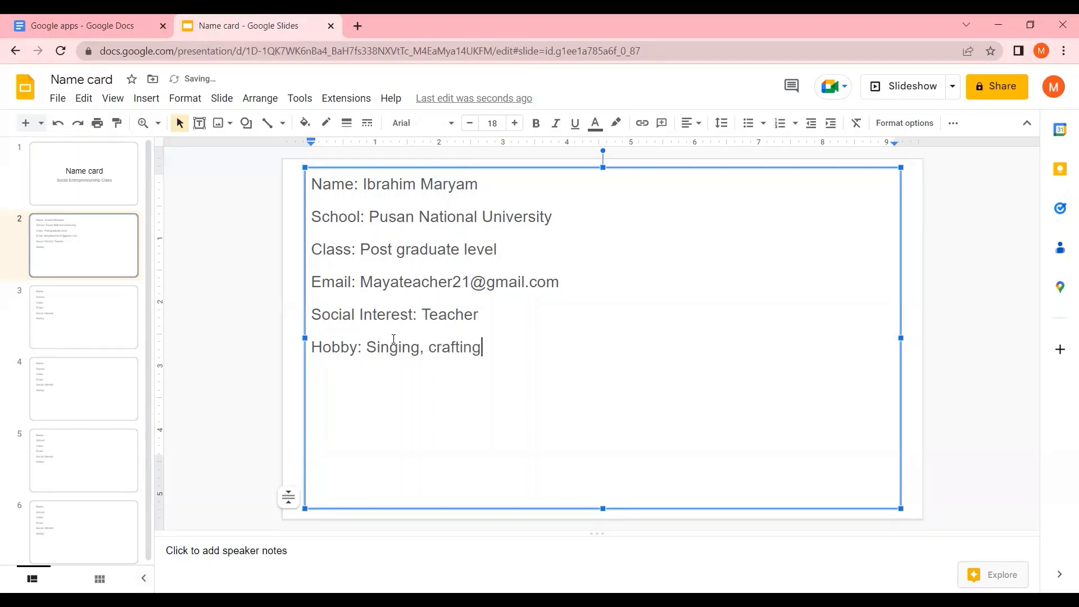
pyautogui.write(', watching TV')
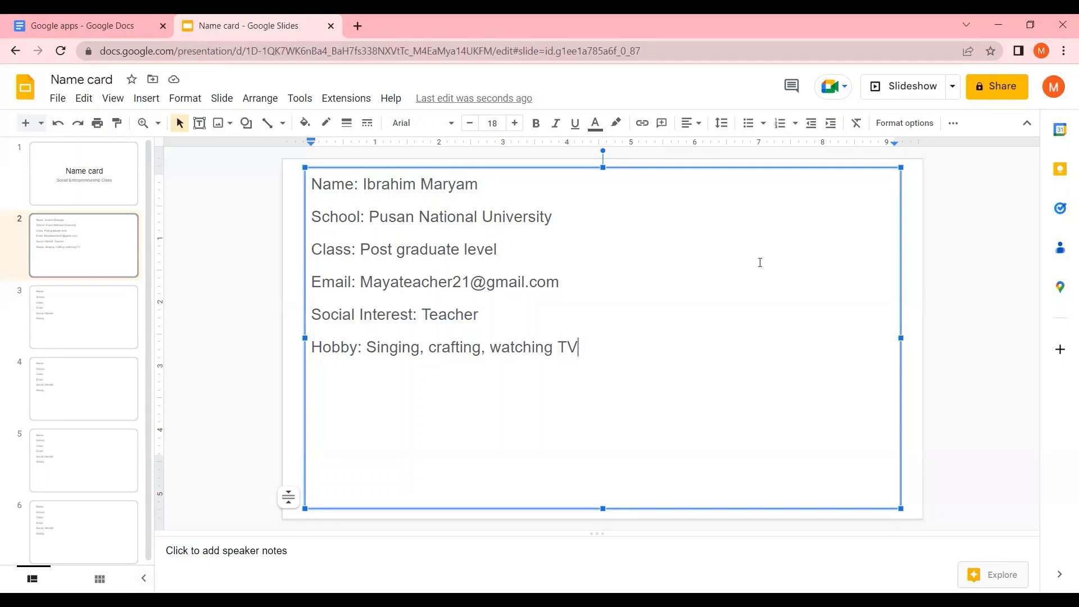
pyautogui.click(222, 123)
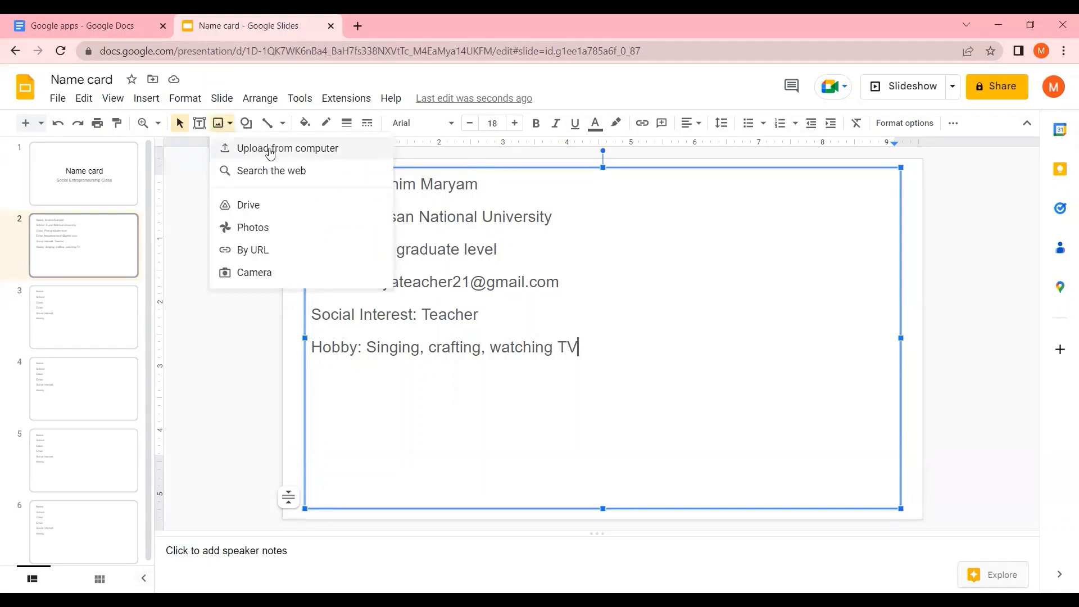
pyautogui.click(345, 149)
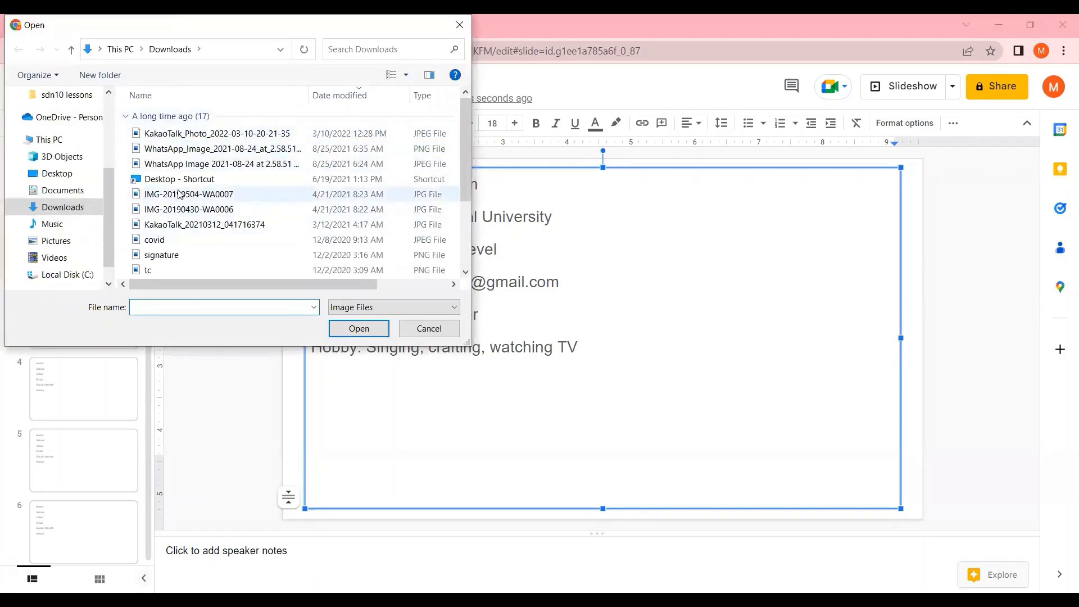
pyautogui.click(434, 330)
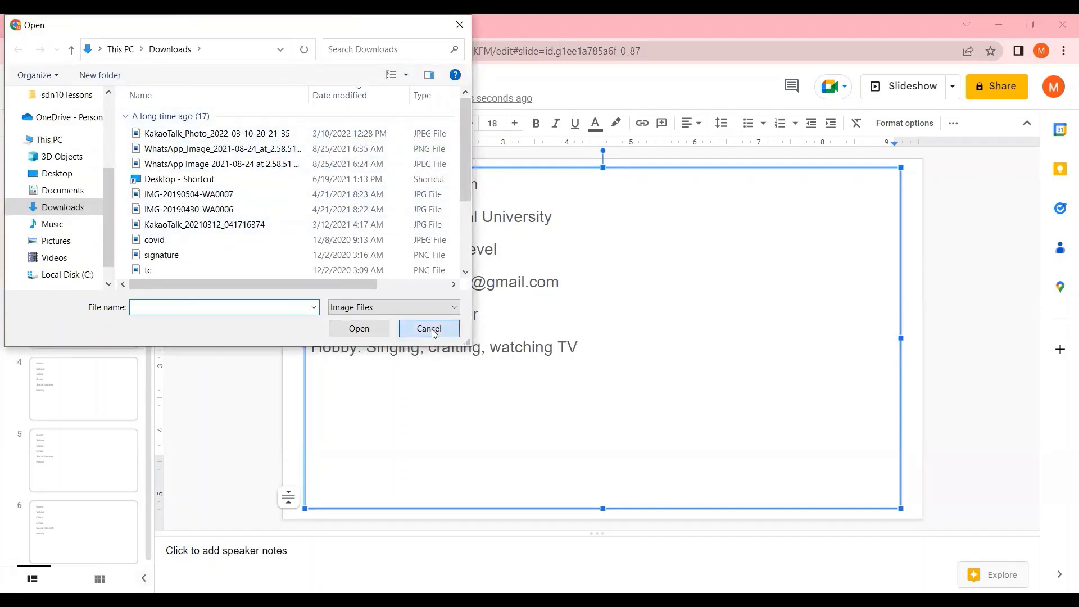
# Search web images for 'keffi' to insert, selecting and then clearing a road-sign picture
pyautogui.click(222, 127)
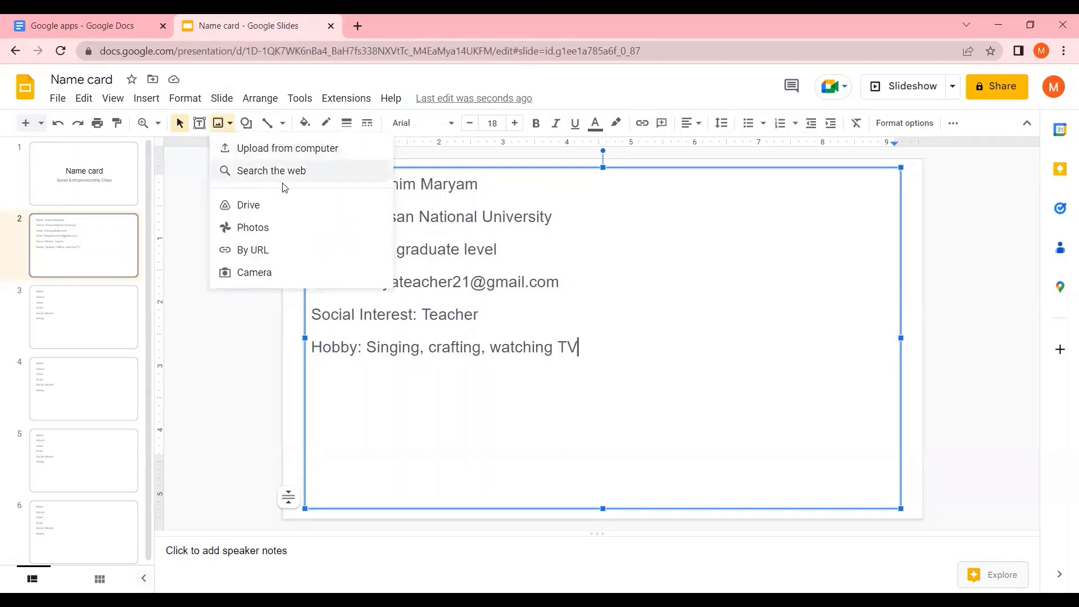
pyautogui.click(307, 174)
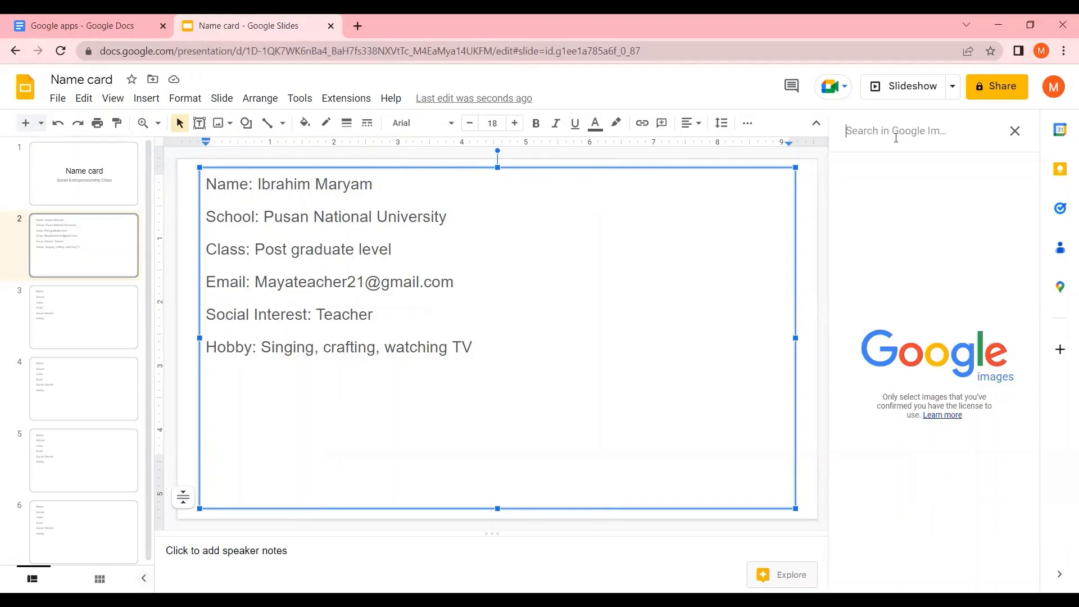
pyautogui.write('keffi')
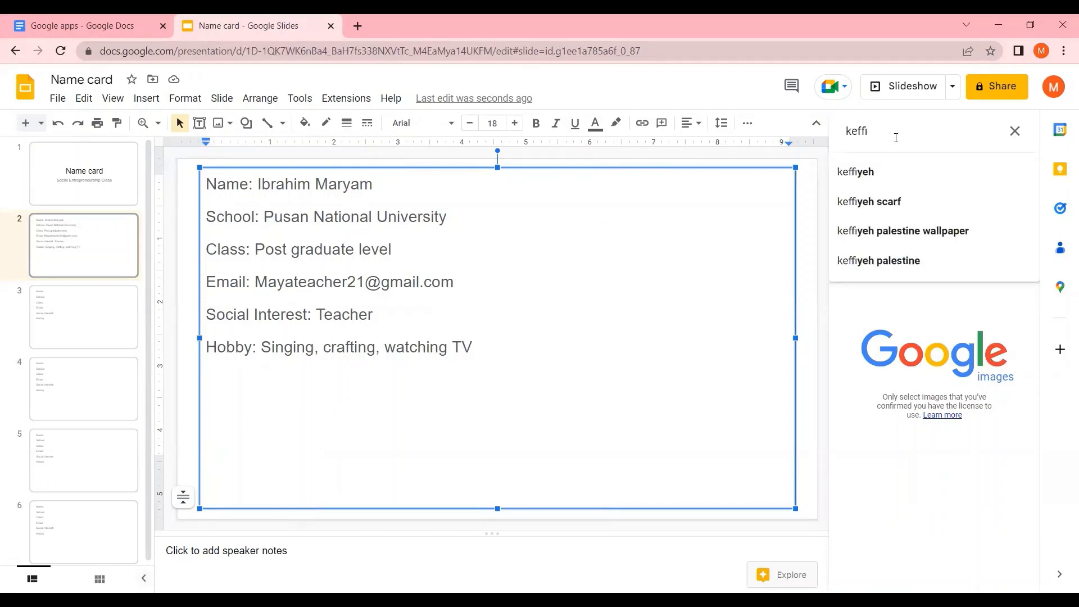
pyautogui.press('Return')
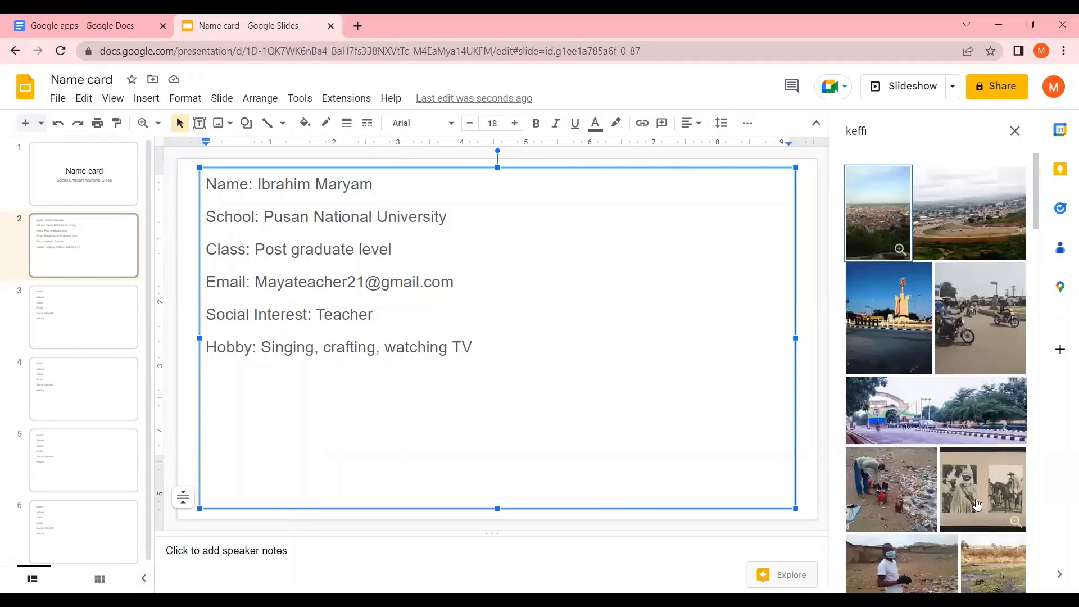
pyautogui.scroll(-4, 910, 355)
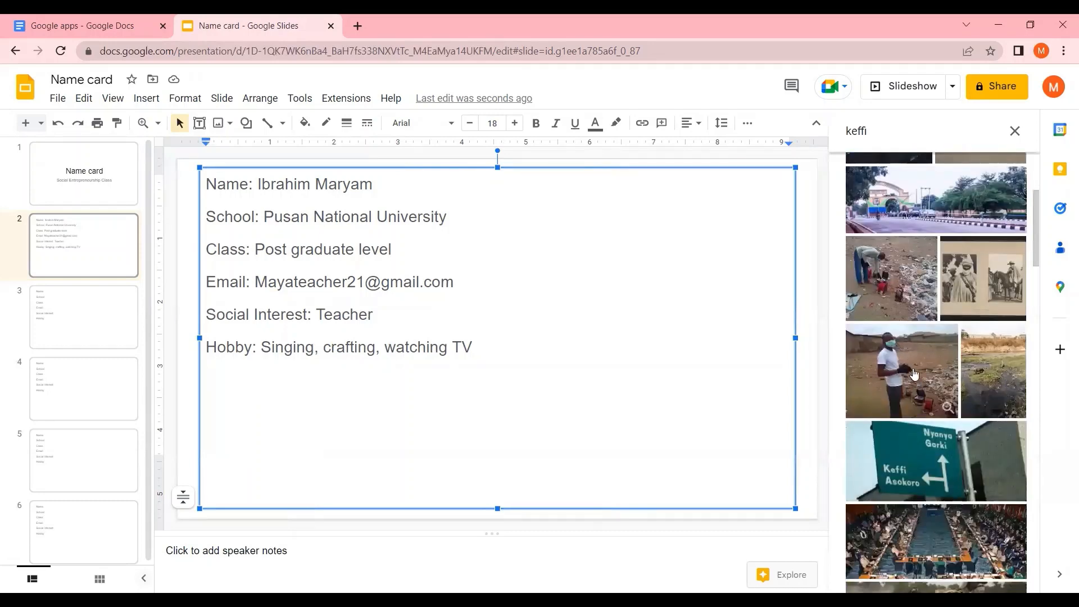
pyautogui.click(944, 494)
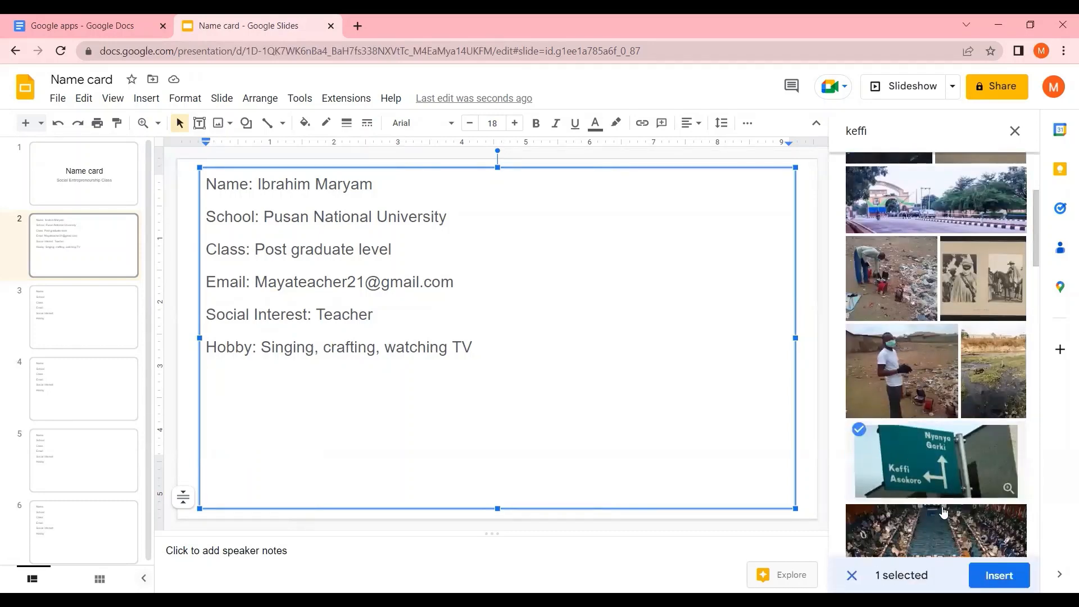
pyautogui.click(852, 575)
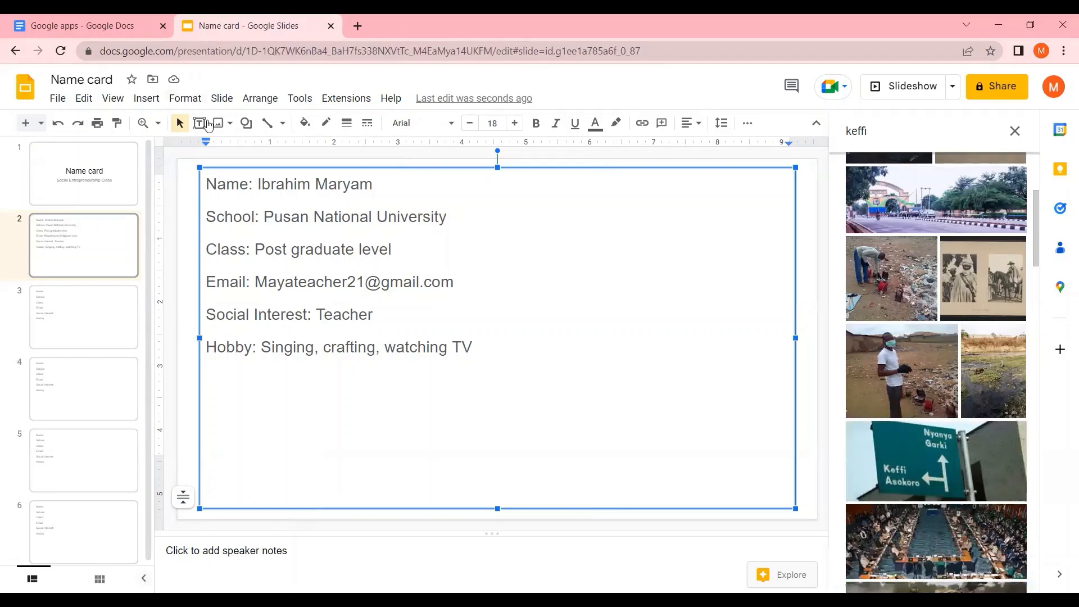
# Open the Google Drive picker to insert an image onto the slide
pyautogui.click(222, 124)
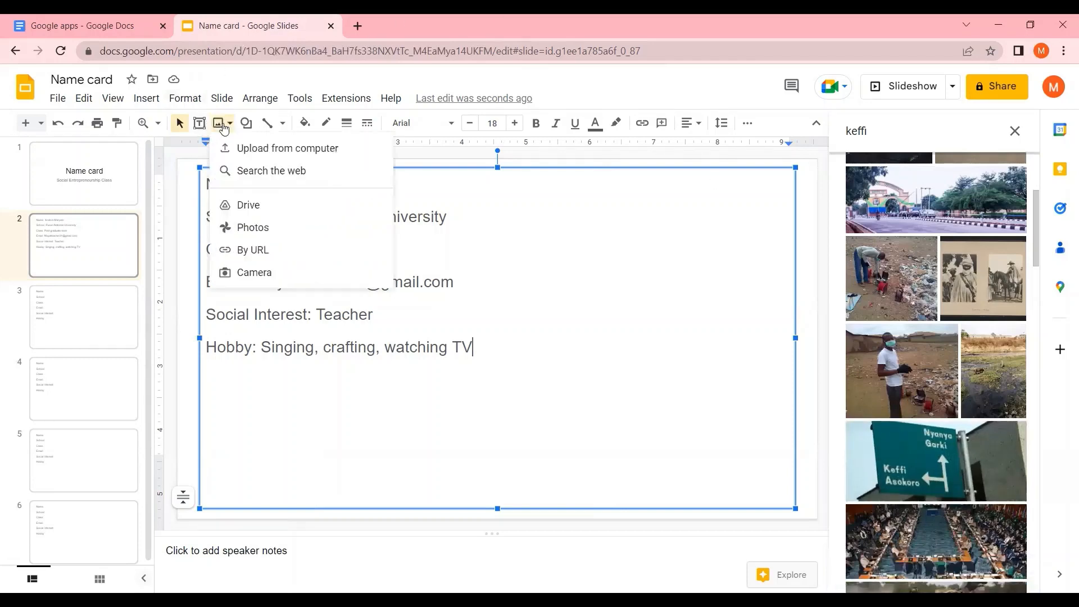
pyautogui.click(255, 208)
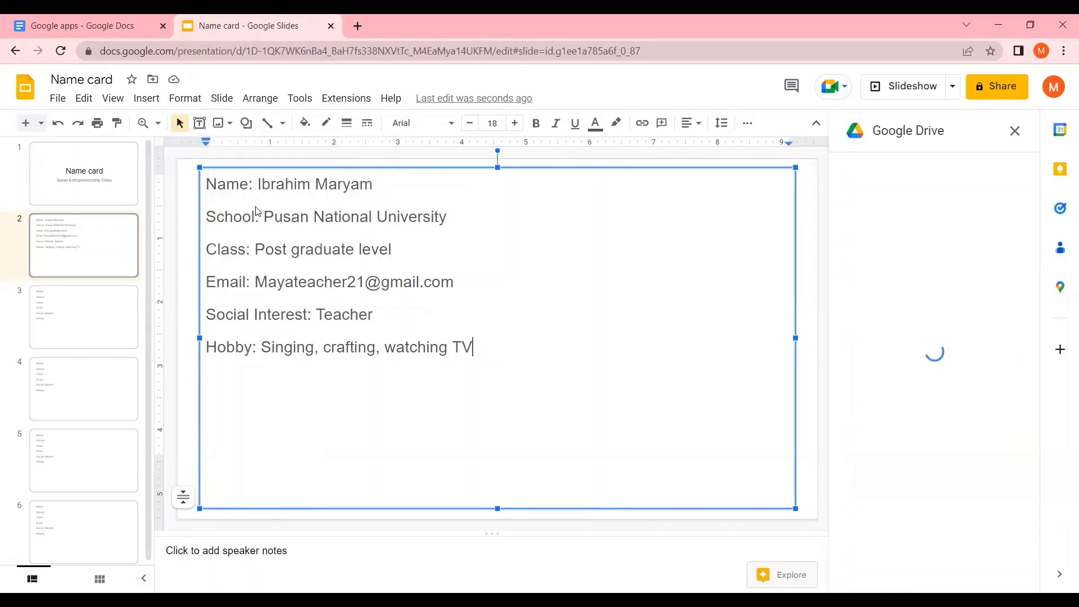
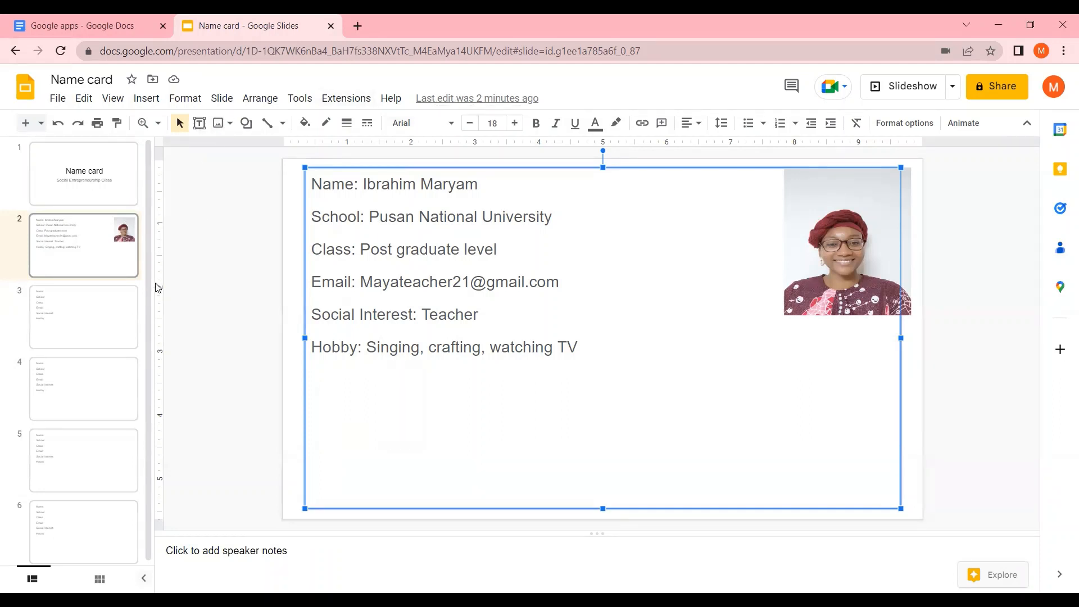
# Look through the remaining blank name-card slides 3 to 6
pyautogui.click(93, 319)
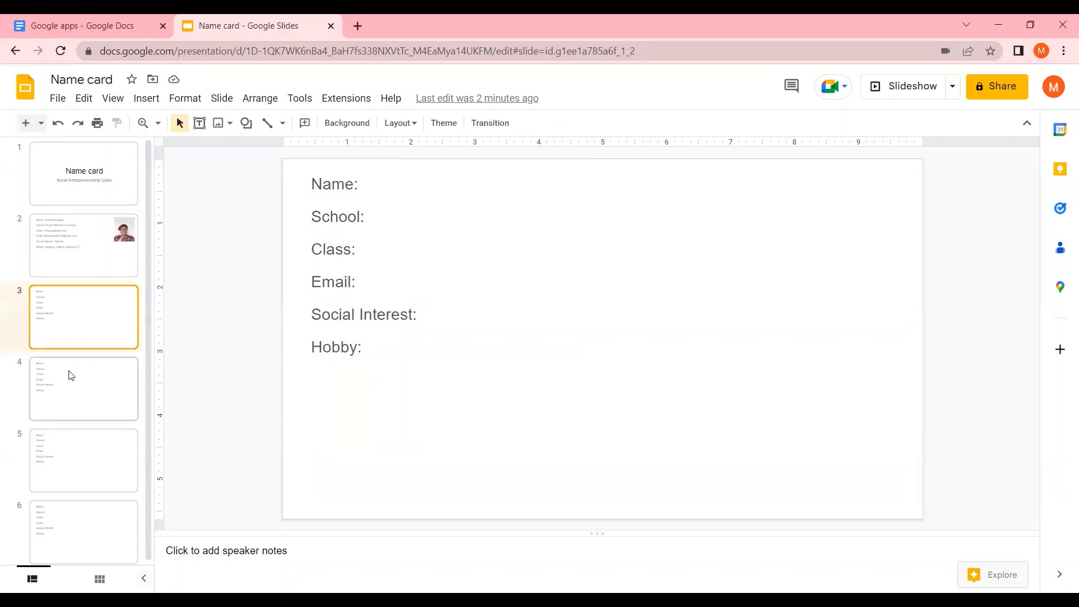
pyautogui.scroll(-1, 90, 427)
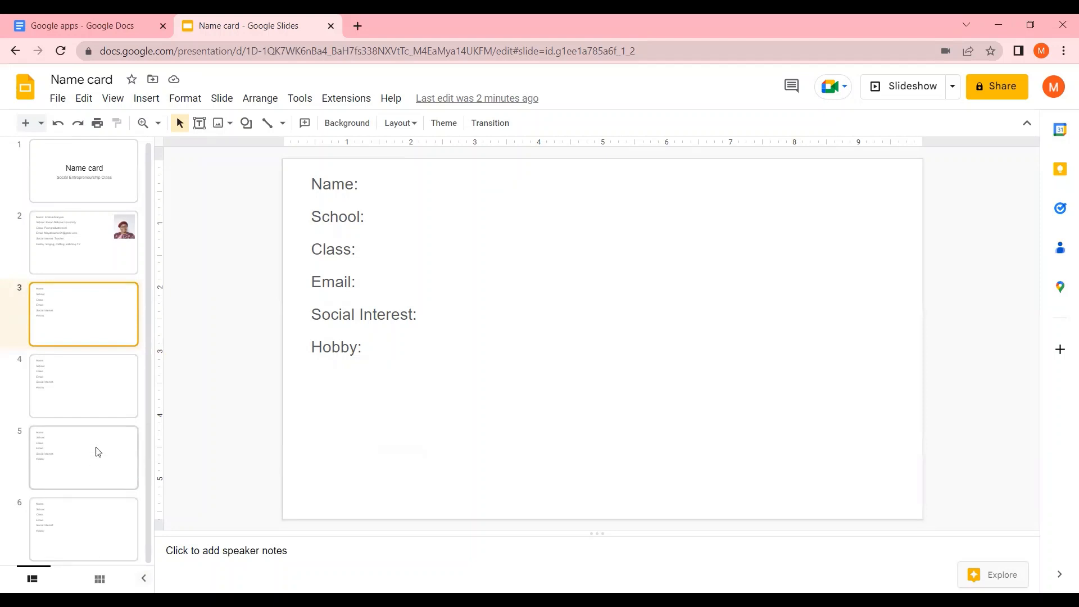
pyautogui.click(80, 384)
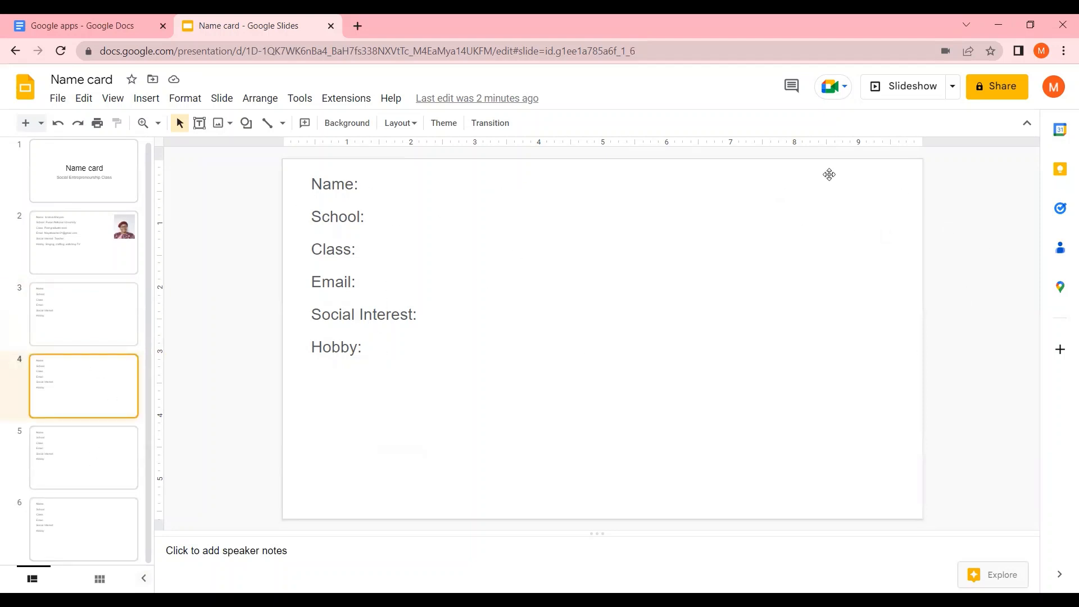
pyautogui.click(55, 471)
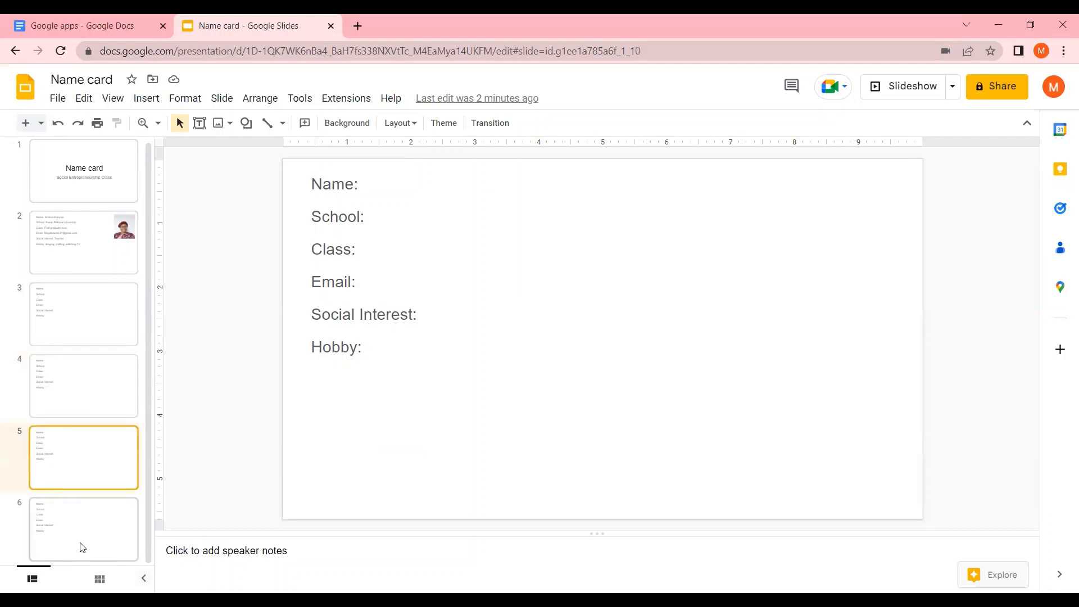
pyautogui.click(80, 545)
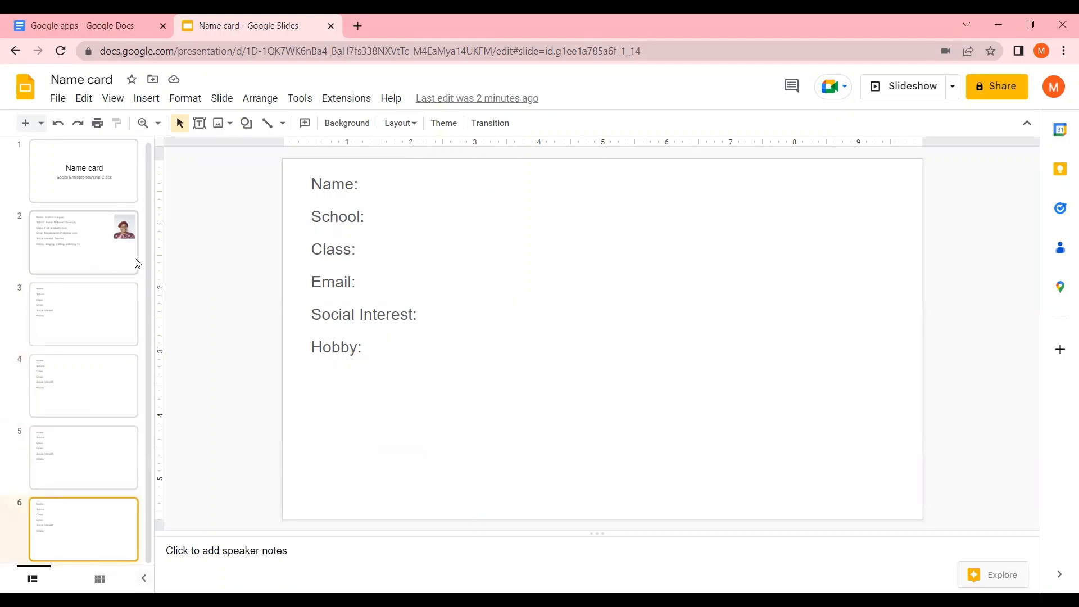
# Open Jamboard from the Google apps launcher in a new tab and create a new jam
pyautogui.click(355, 26)
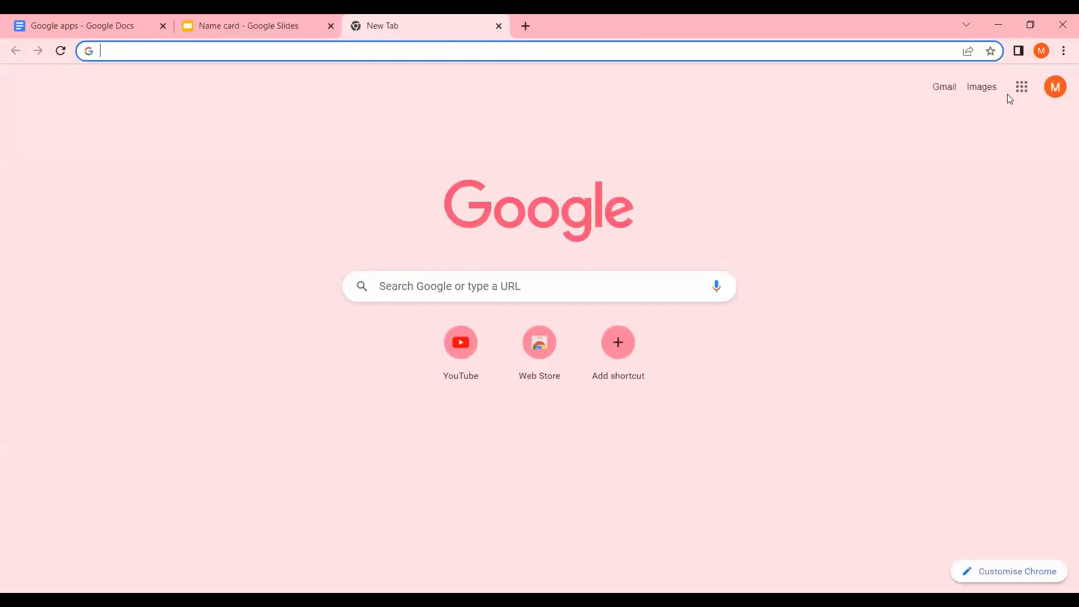
pyautogui.click(1020, 87)
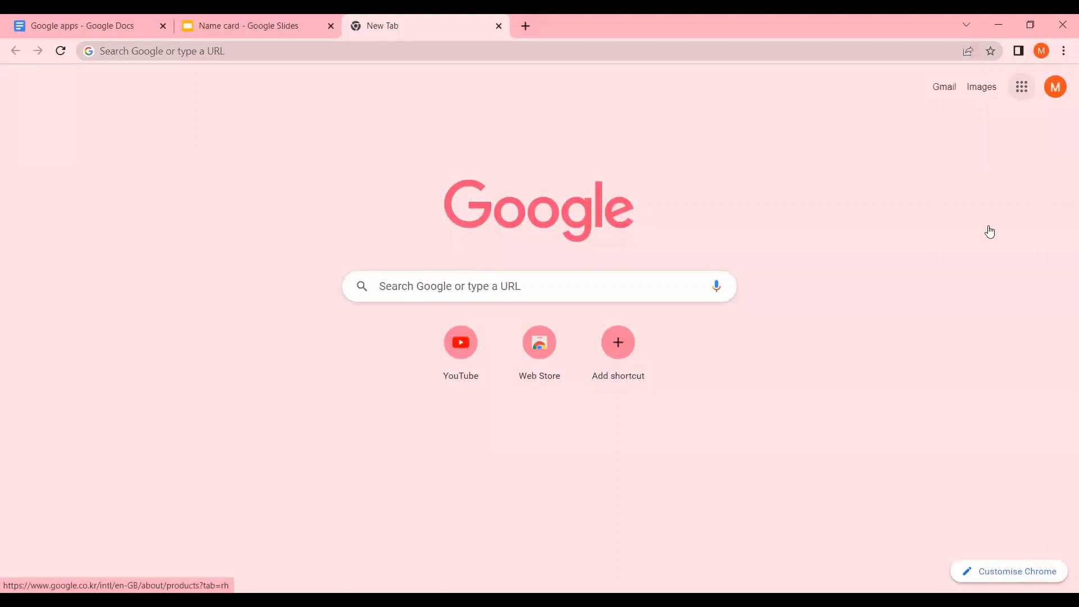
pyautogui.scroll(-2, 1062, 323)
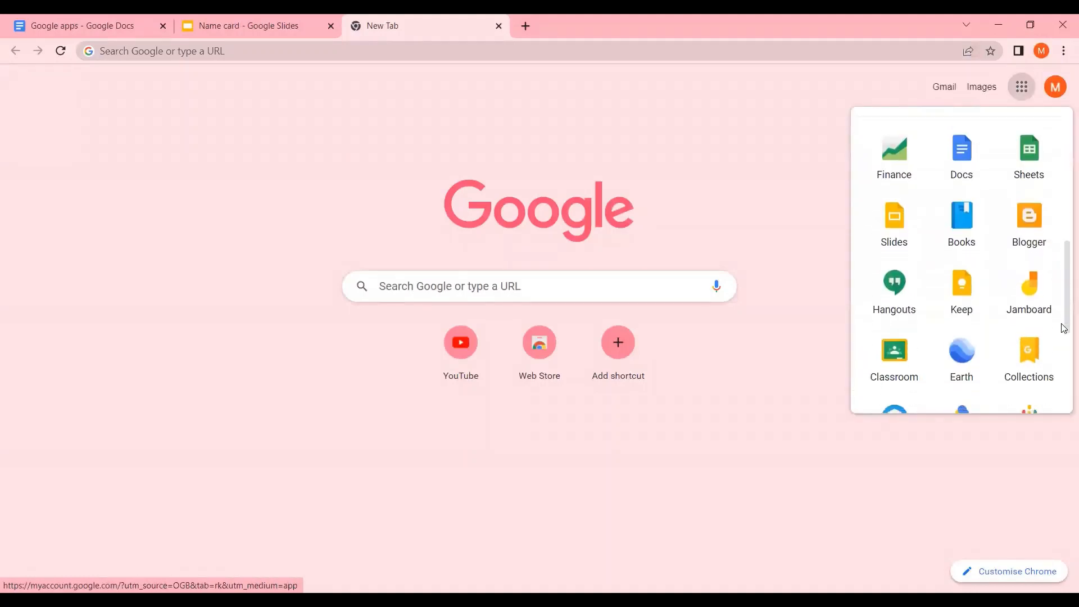
pyautogui.scroll(-2, 1063, 328)
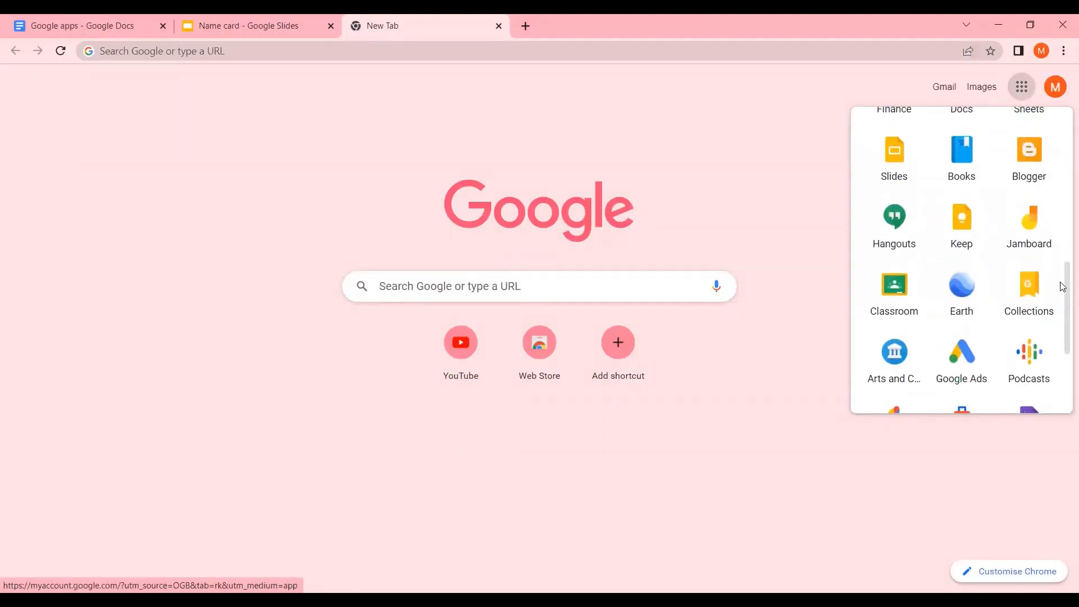
pyautogui.click(1029, 226)
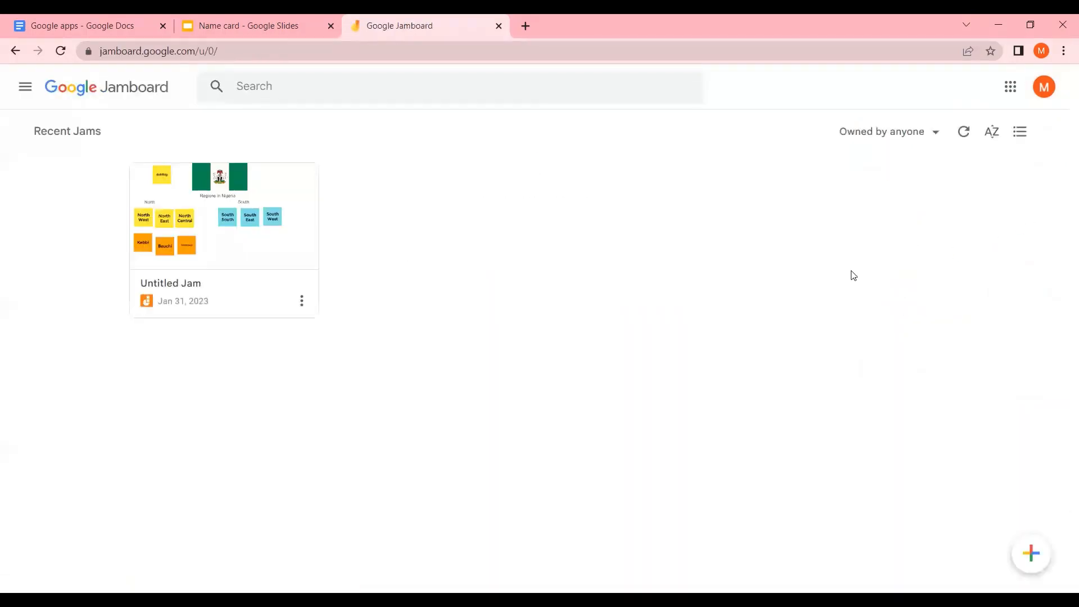
pyautogui.click(1031, 554)
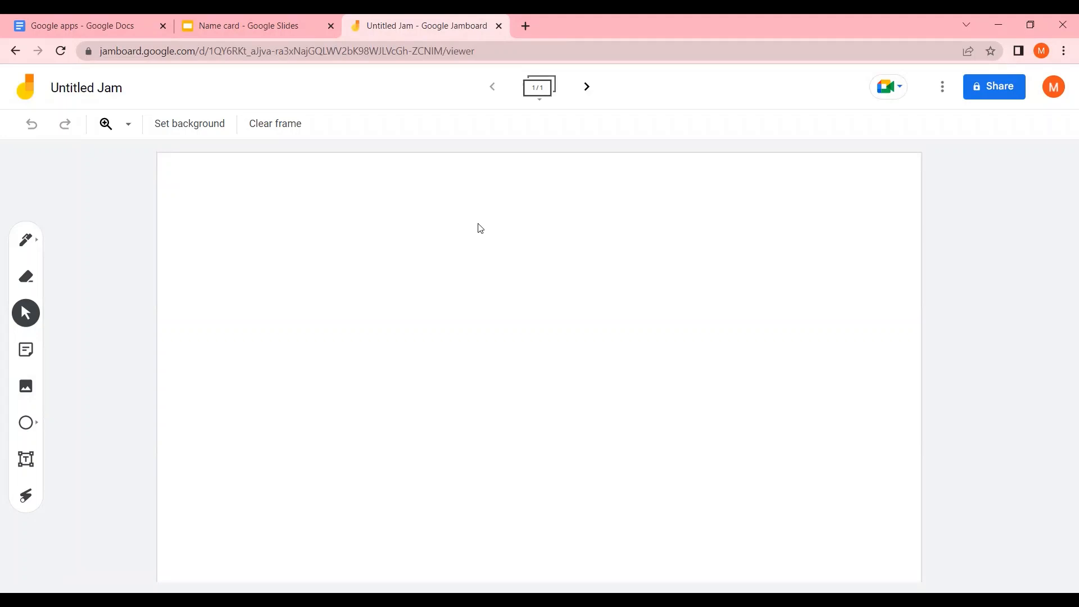
# Search Google Images for 'postit' in a new tab, then close that tab
pyautogui.click(525, 26)
pyautogui.write('s')
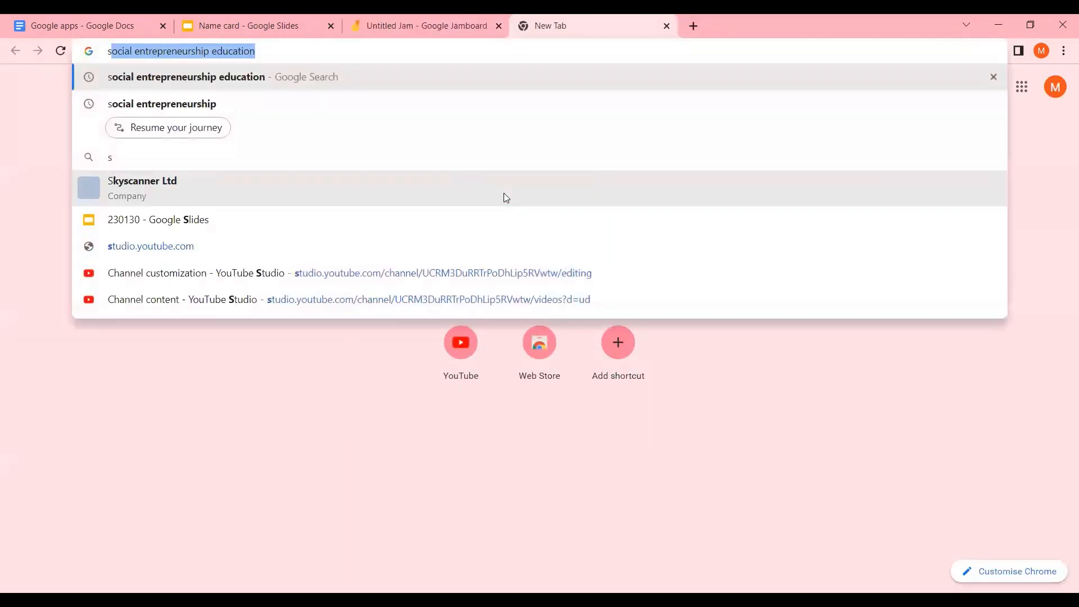
pyautogui.press('BackSpace')
pyautogui.press('BackSpace')
pyautogui.write('p')
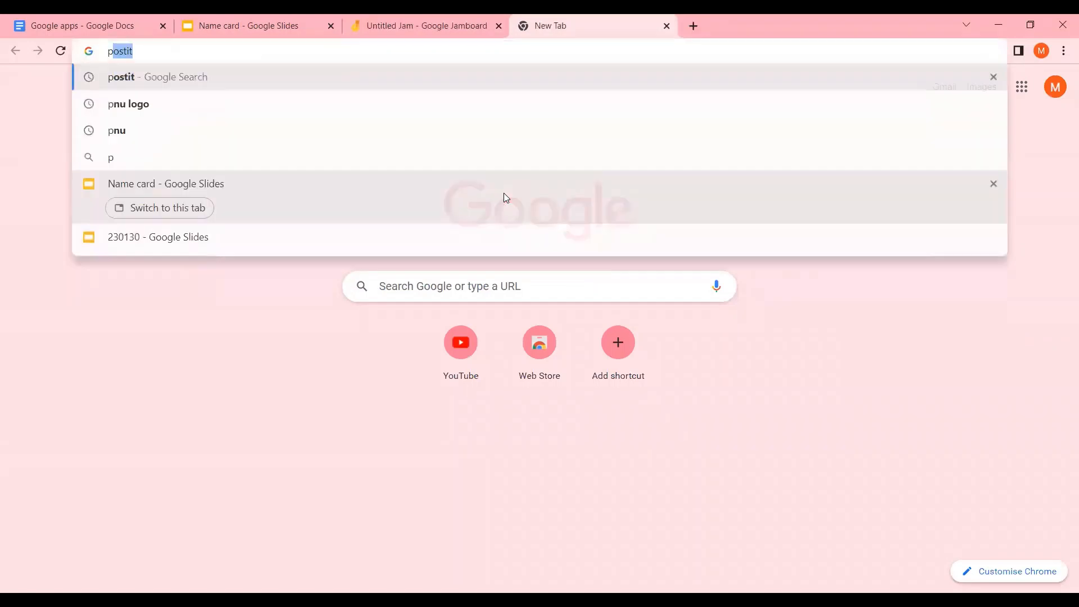
pyautogui.write('ostit')
pyautogui.press('Return')
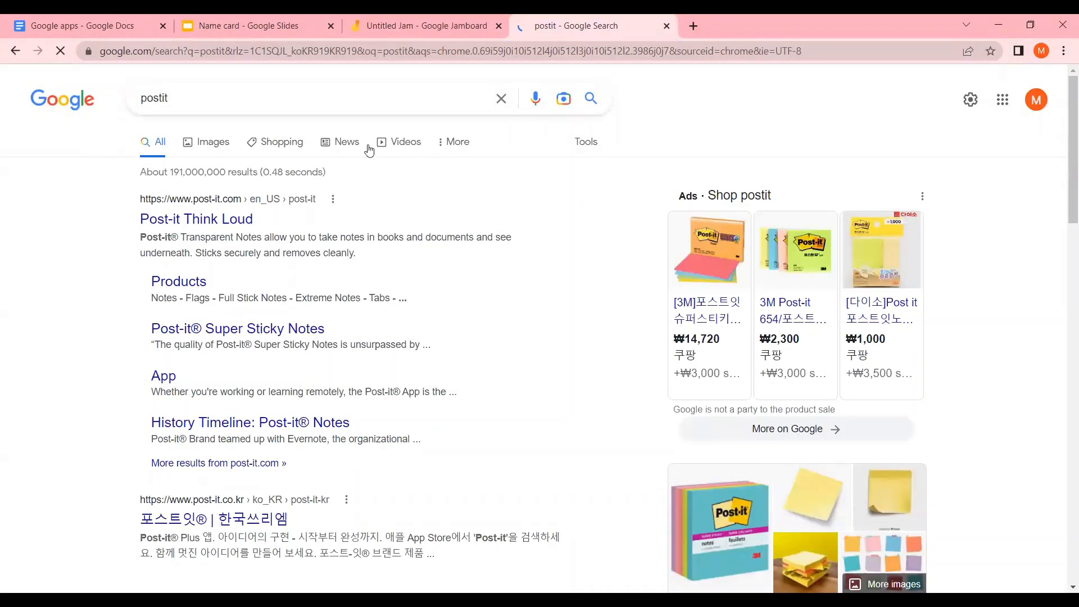
pyautogui.click(221, 150)
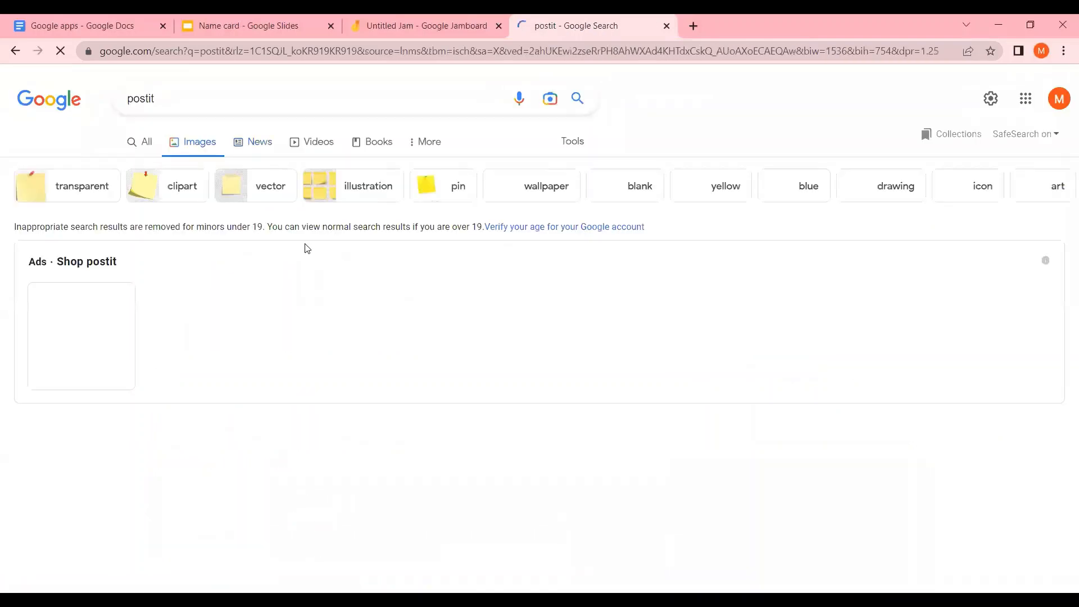
pyautogui.moveTo(211, 356)
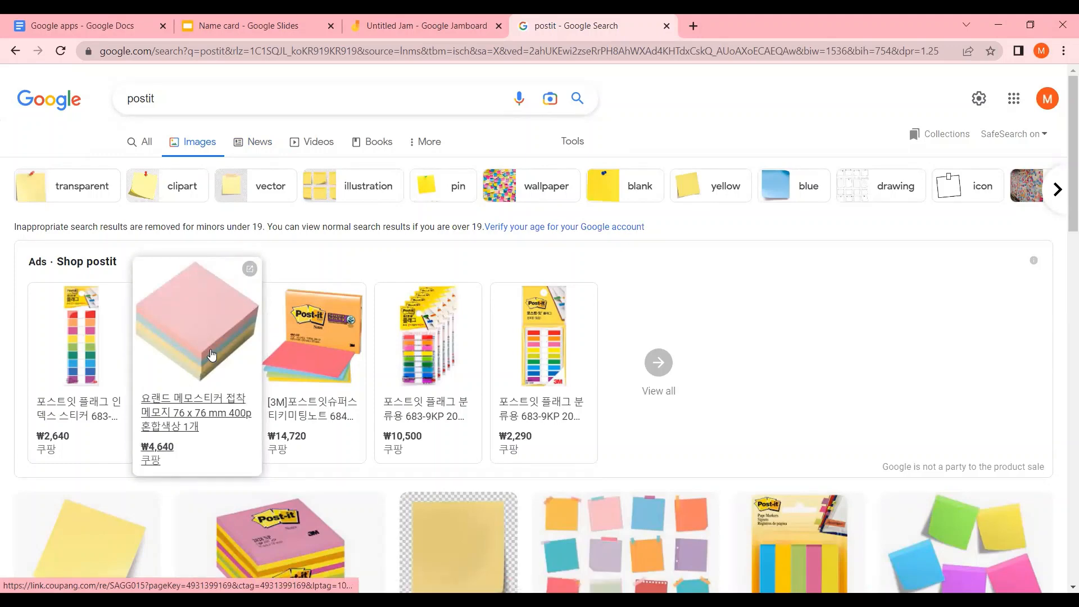
pyautogui.click(665, 25)
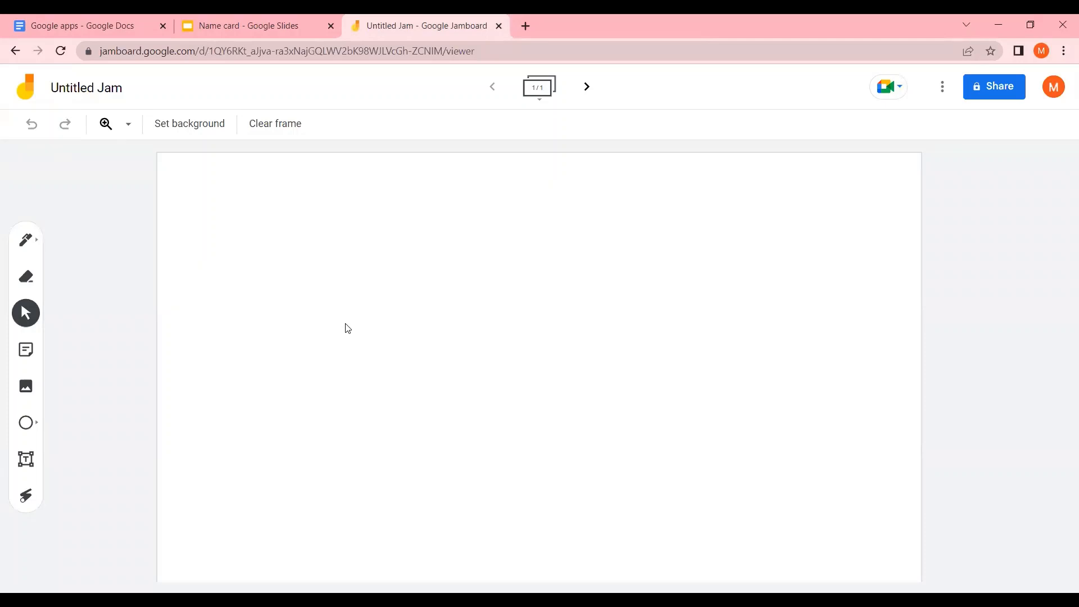
# Rename the jam to 'Waste problem'
pyautogui.click(115, 88)
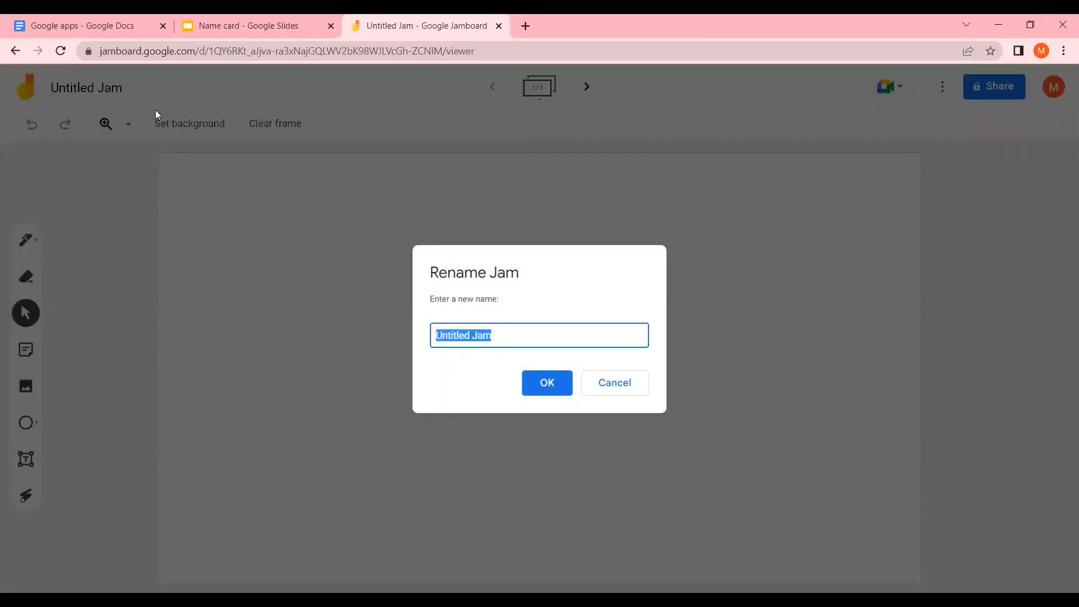
pyautogui.write('Wast')
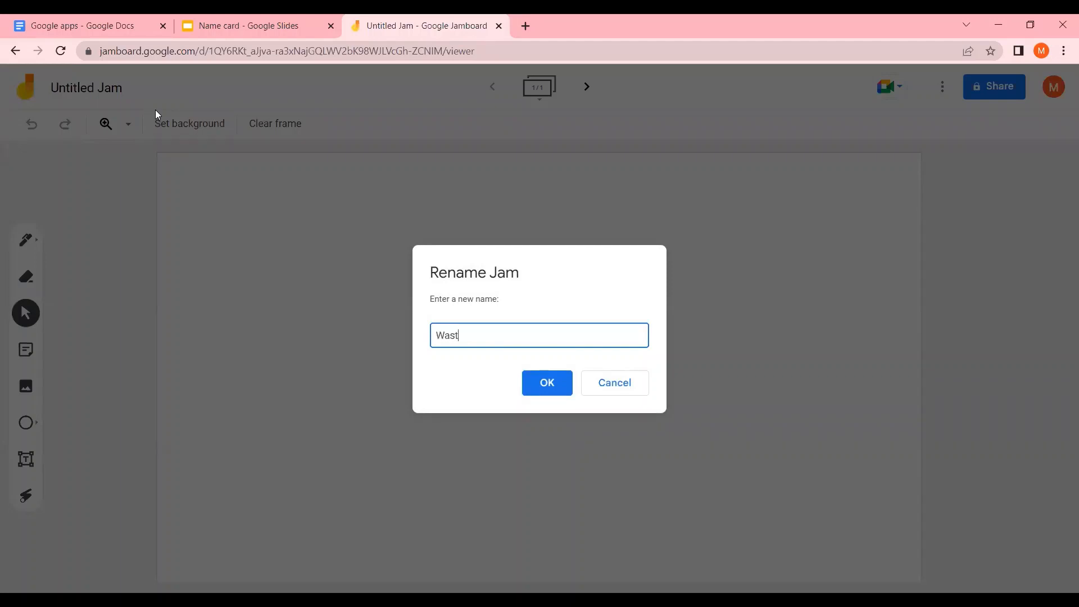
pyautogui.write('e problem')
pyautogui.click(545, 384)
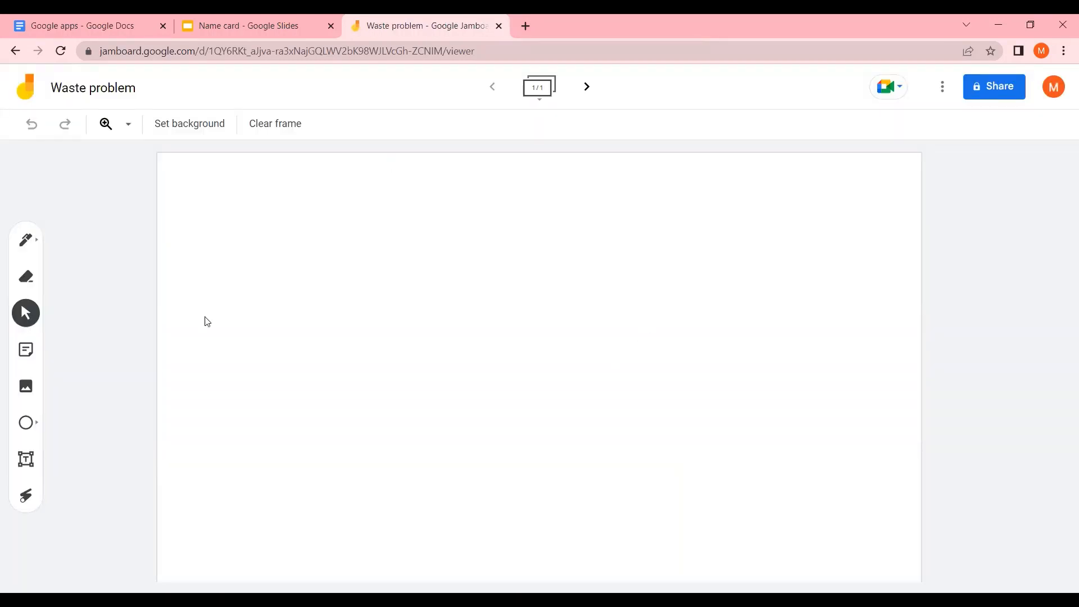
# Add a text box reading 'Waste problem in kebbi' and move it to the frame's upper-left corner
pyautogui.click(26, 461)
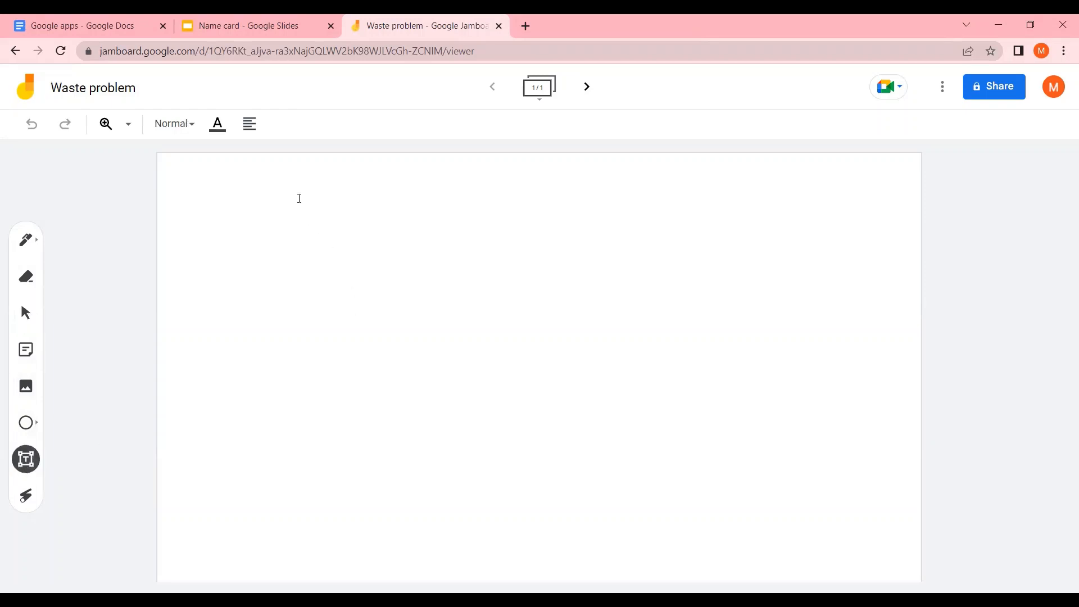
pyautogui.click(307, 173)
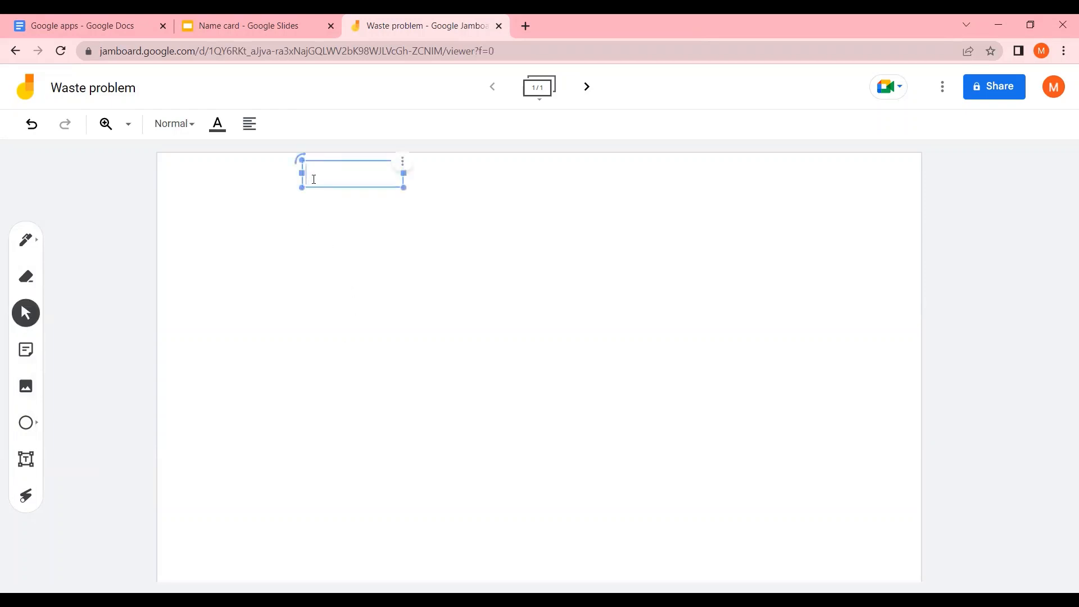
pyautogui.write('Waste problem')
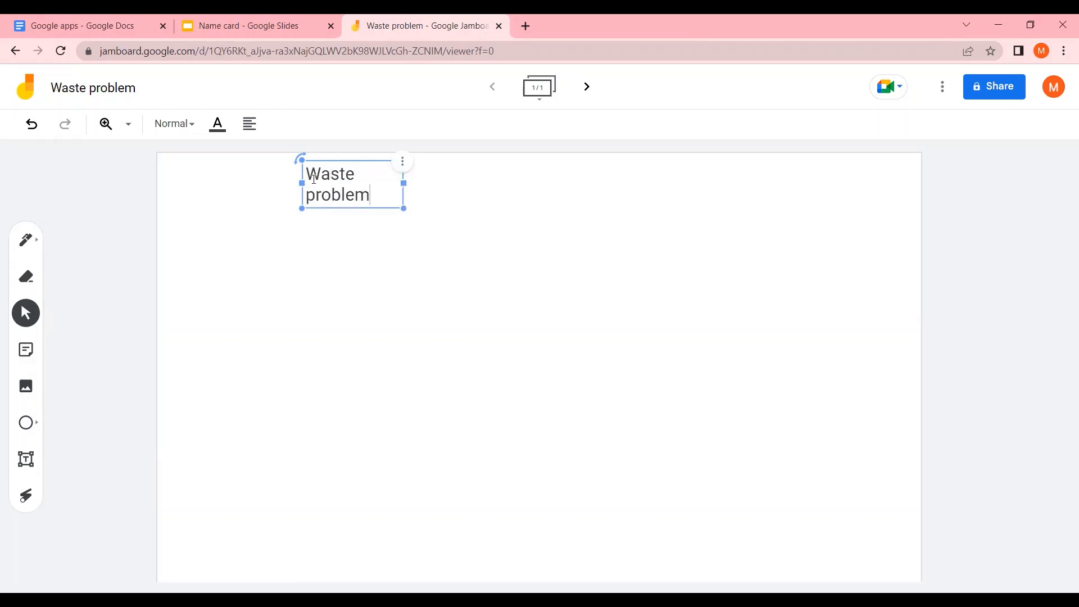
pyautogui.write(' in kebbi')
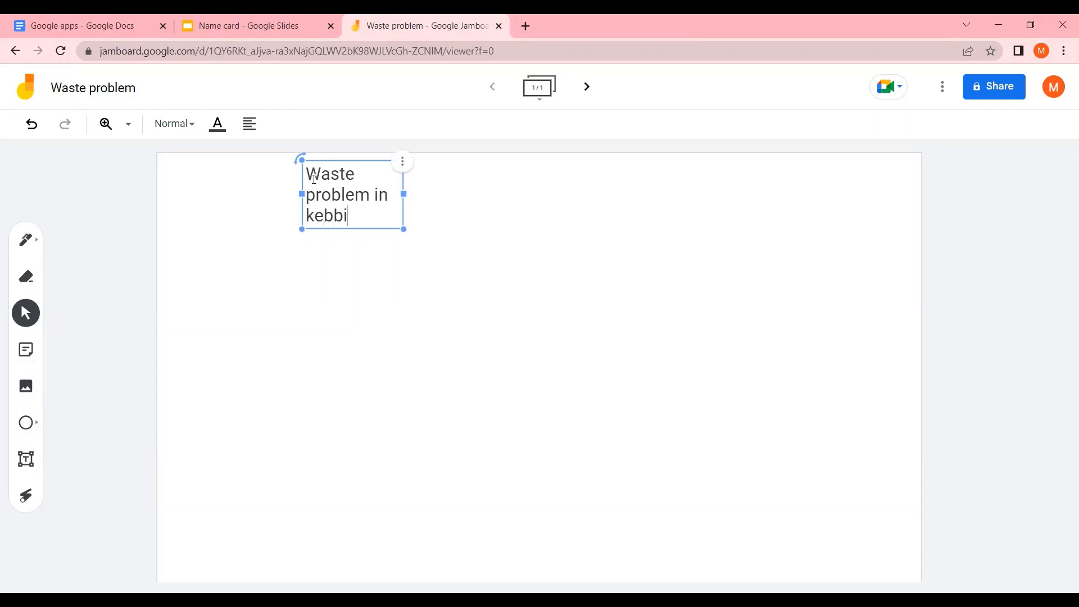
pyautogui.moveTo(344, 162); pyautogui.dragTo(217, 161)
pyautogui.click(345, 210)
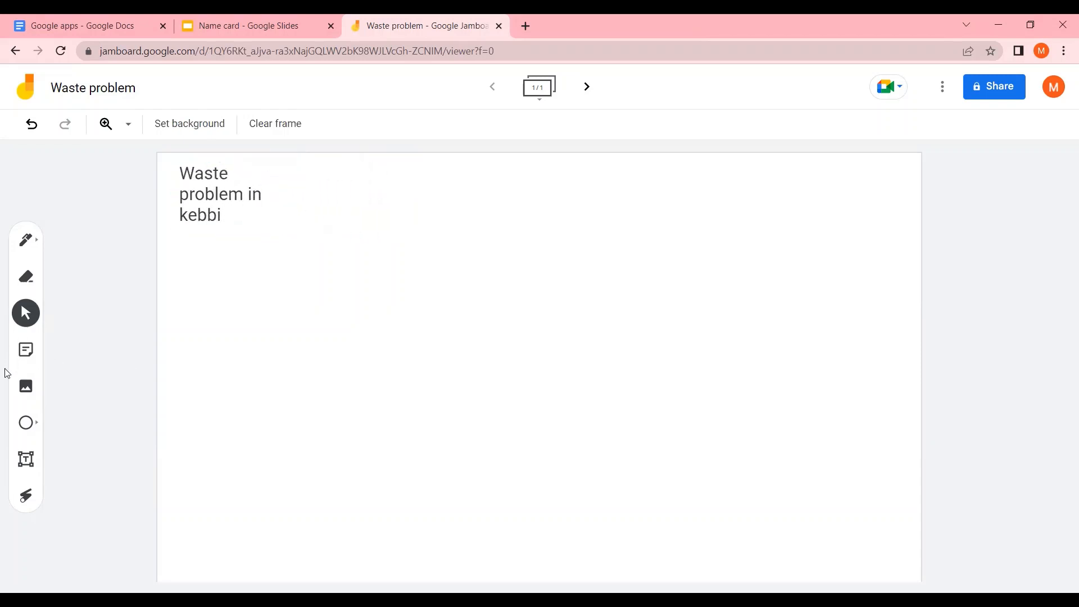
# Search Google Images from the image picker for 'kebbi state' and select the Nigeria map with Kebbi highlighted
pyautogui.click(26, 388)
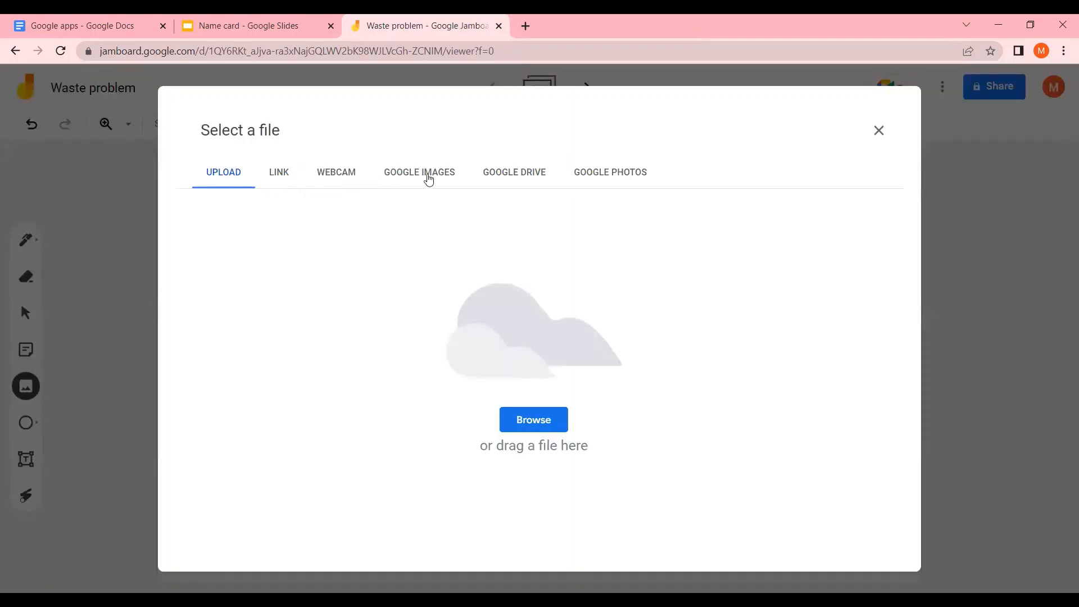
pyautogui.click(427, 178)
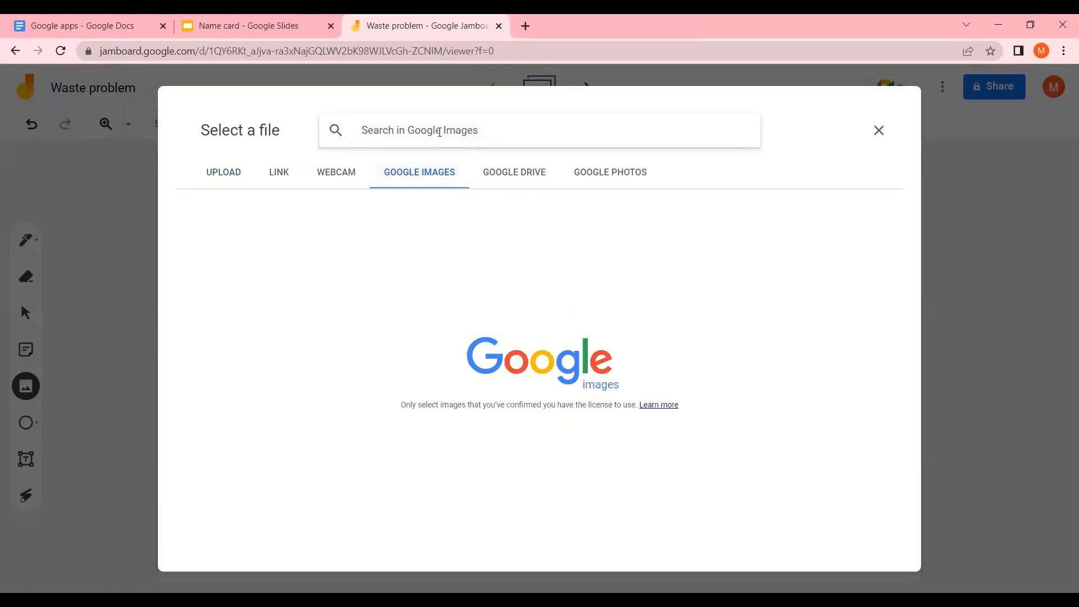
pyautogui.click(439, 131)
pyautogui.write('kebbi')
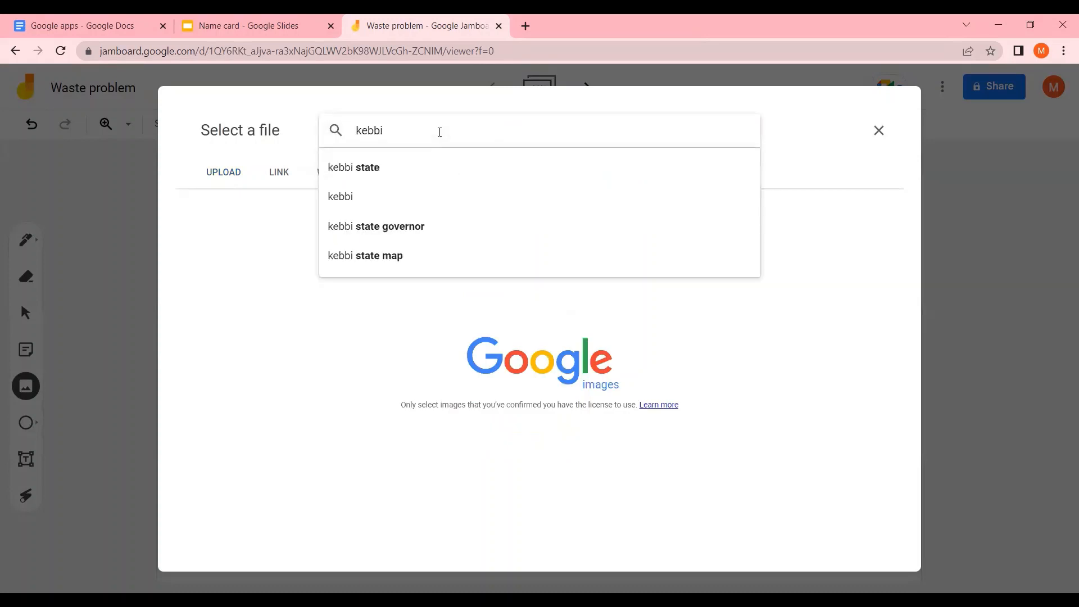
pyautogui.press('Down')
pyautogui.press('Return')
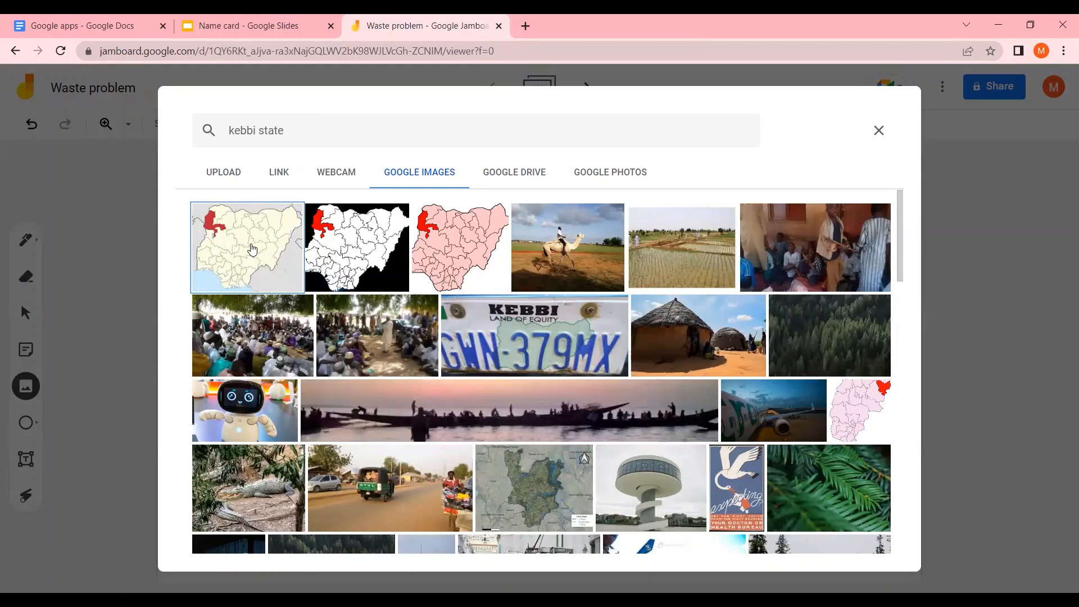
pyautogui.click(252, 249)
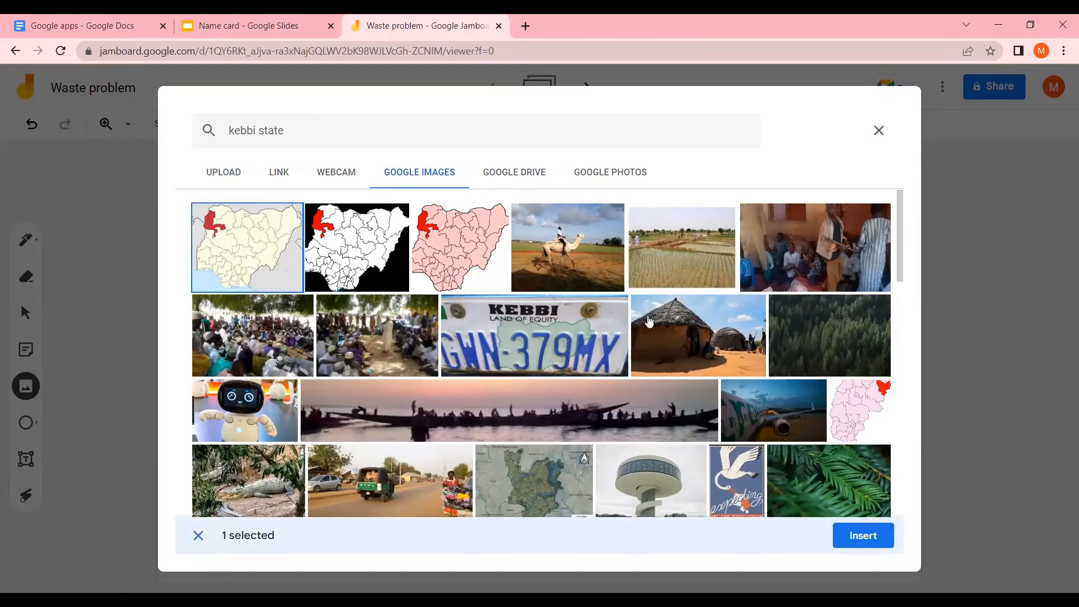
# Browse the remaining 'kebbi state' image results, then insert the selected Kebbi map onto the frame
pyautogui.scroll(-2, 635, 359)
pyautogui.scroll(-4, 635, 360)
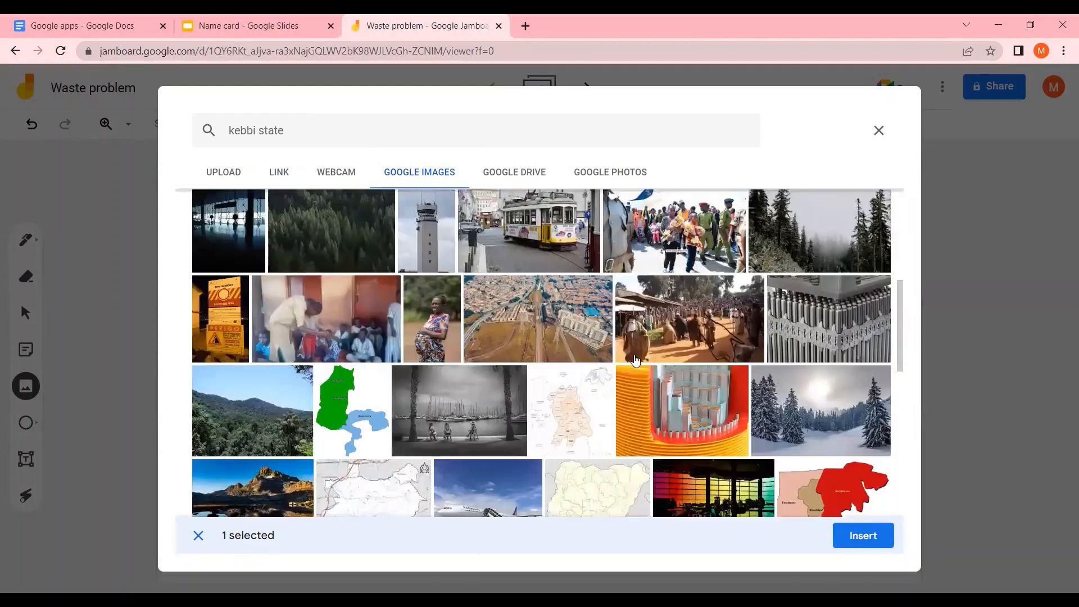
pyautogui.scroll(-2, 635, 360)
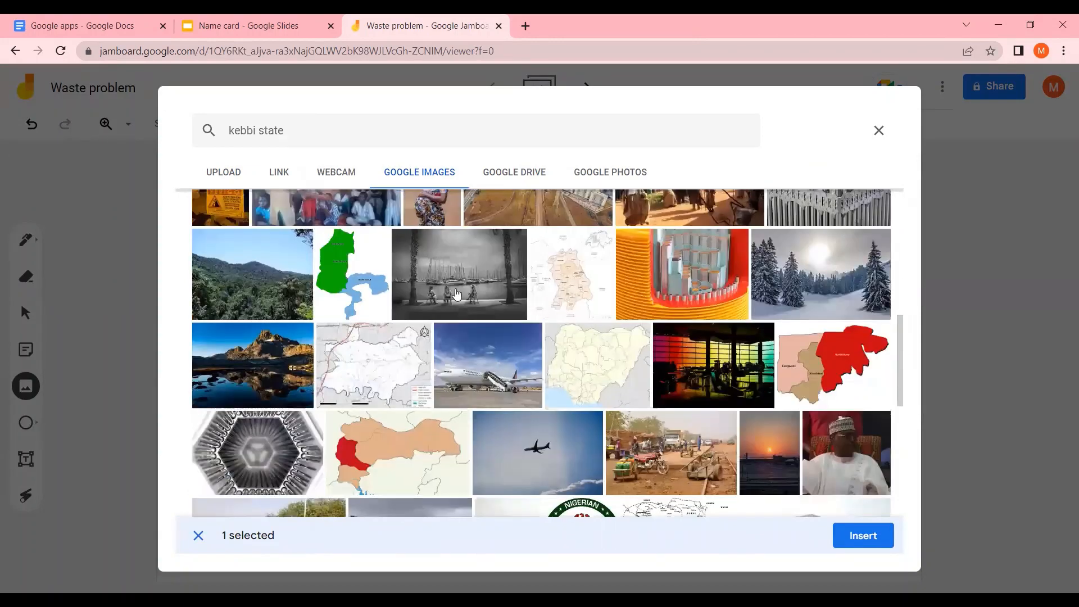
pyautogui.scroll(-4, 341, 276)
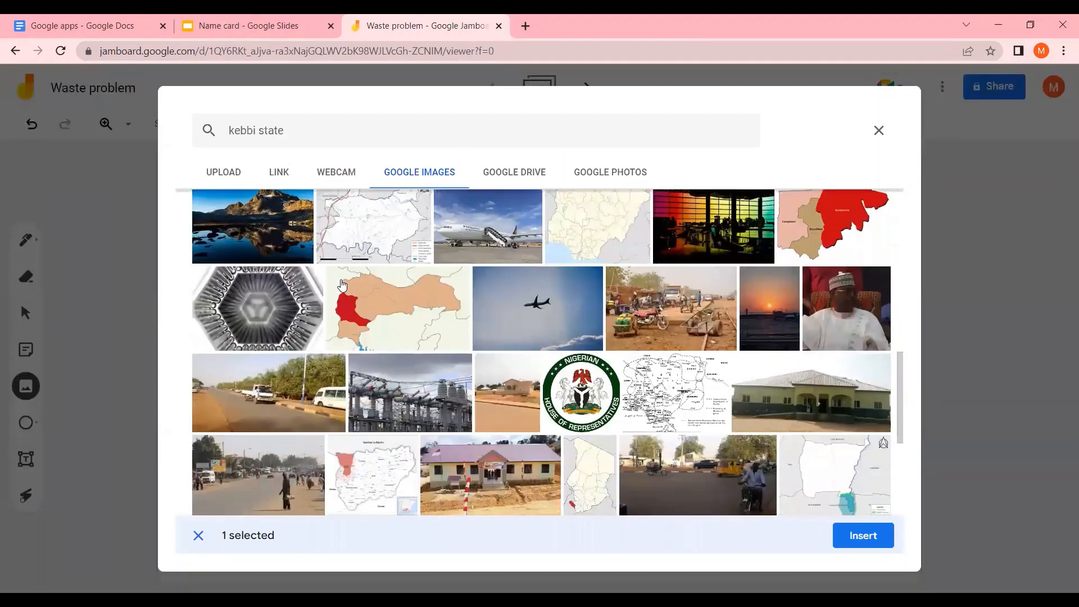
pyautogui.scroll(-1, 341, 284)
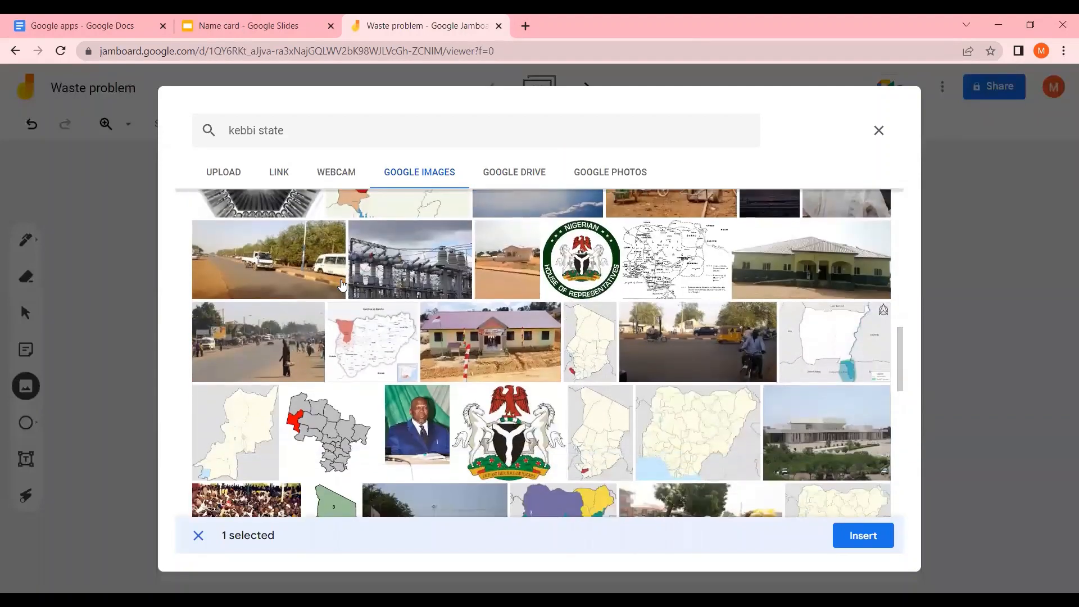
pyautogui.scroll(-2, 397, 292)
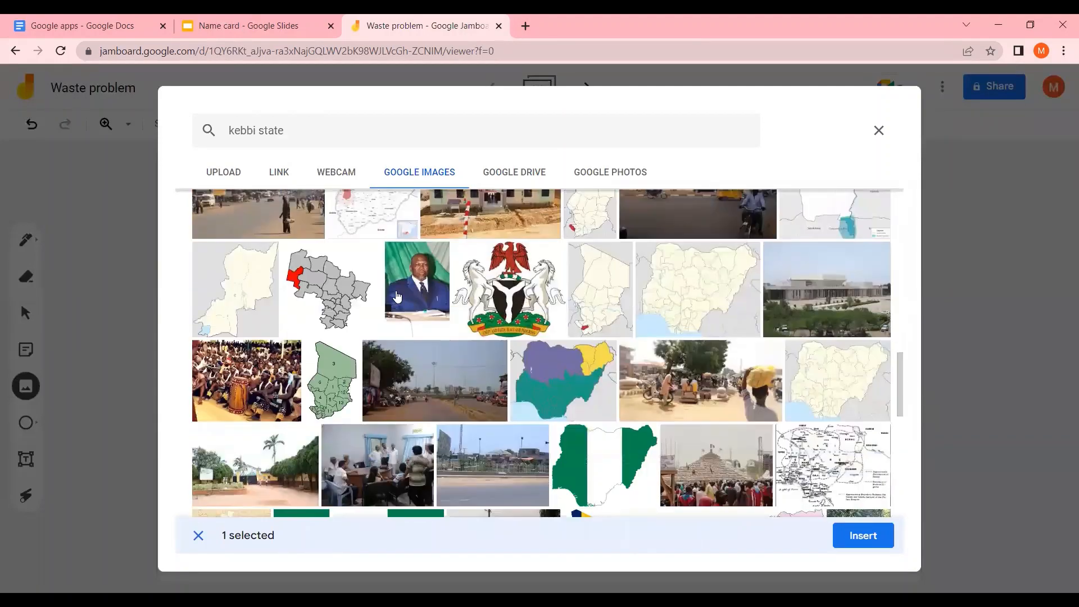
pyautogui.scroll(-1, 399, 306)
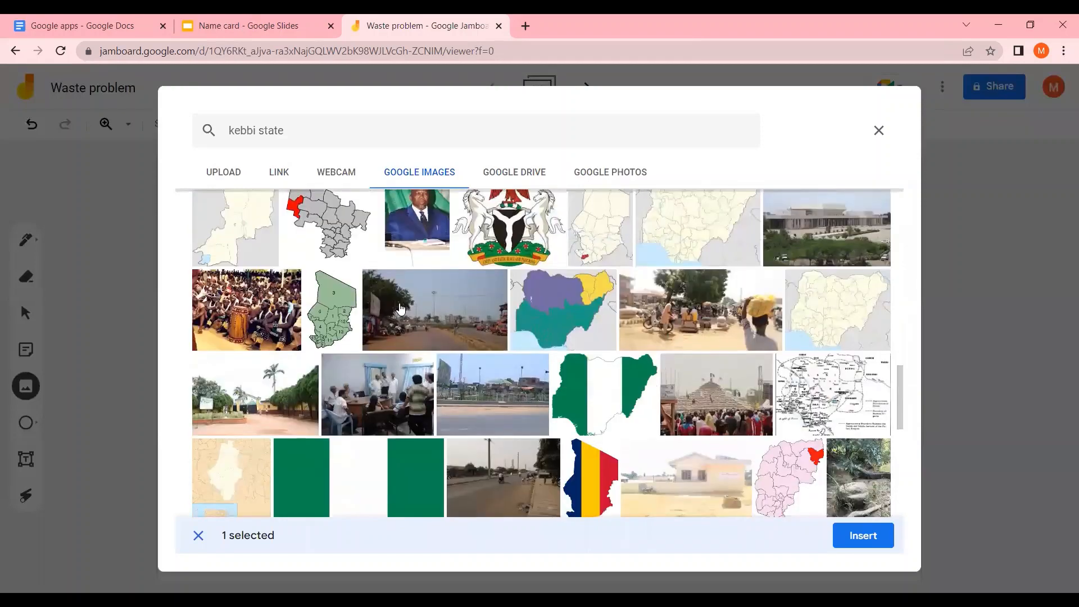
pyautogui.scroll(-3, 399, 308)
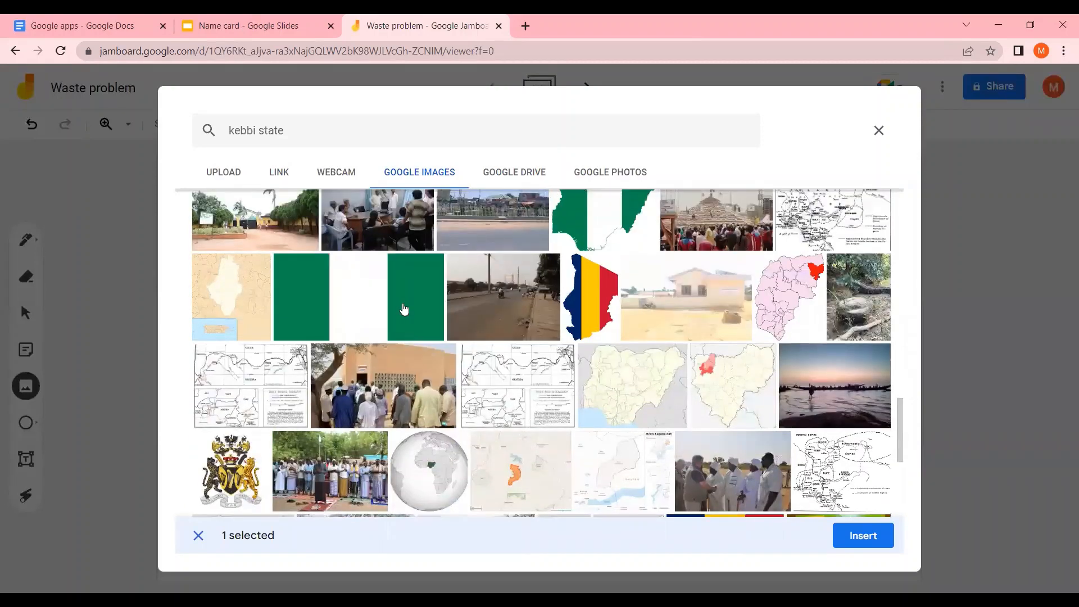
pyautogui.scroll(-2, 404, 309)
pyautogui.scroll(-3, 583, 352)
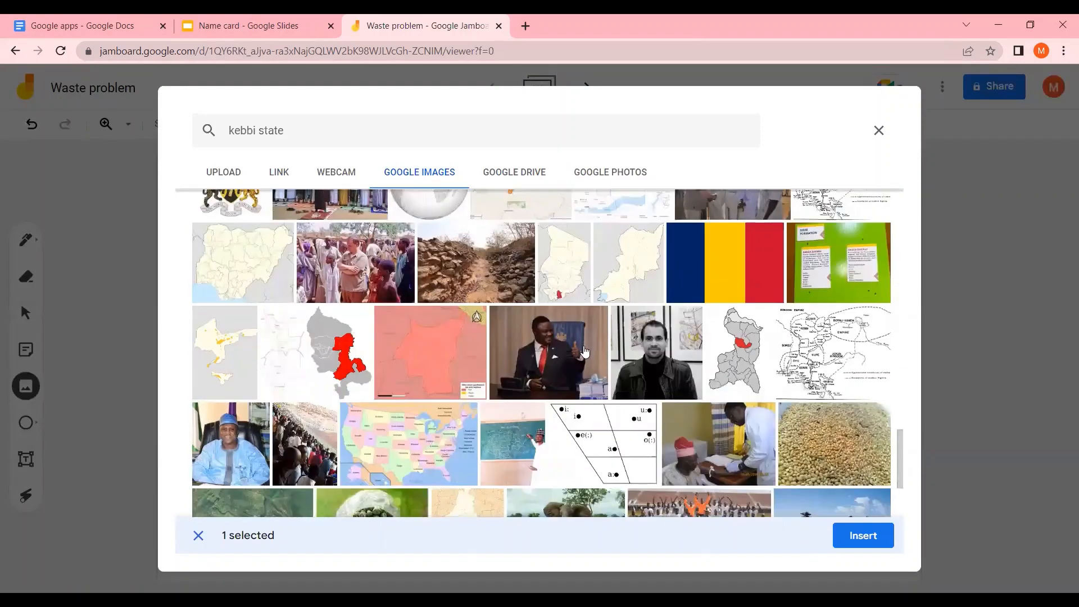
pyautogui.scroll(-1, 585, 352)
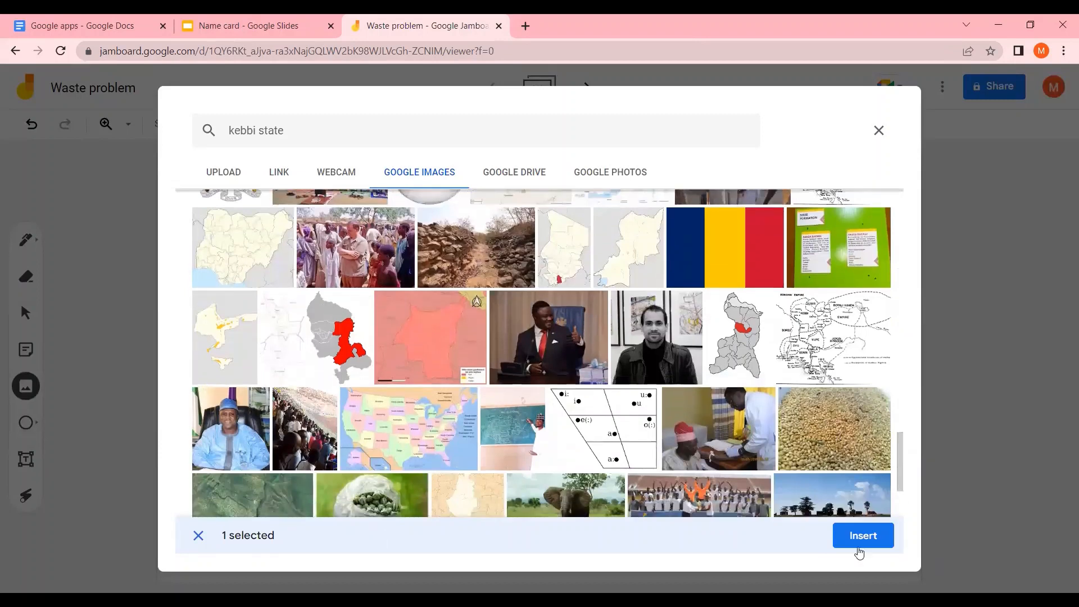
pyautogui.click(865, 537)
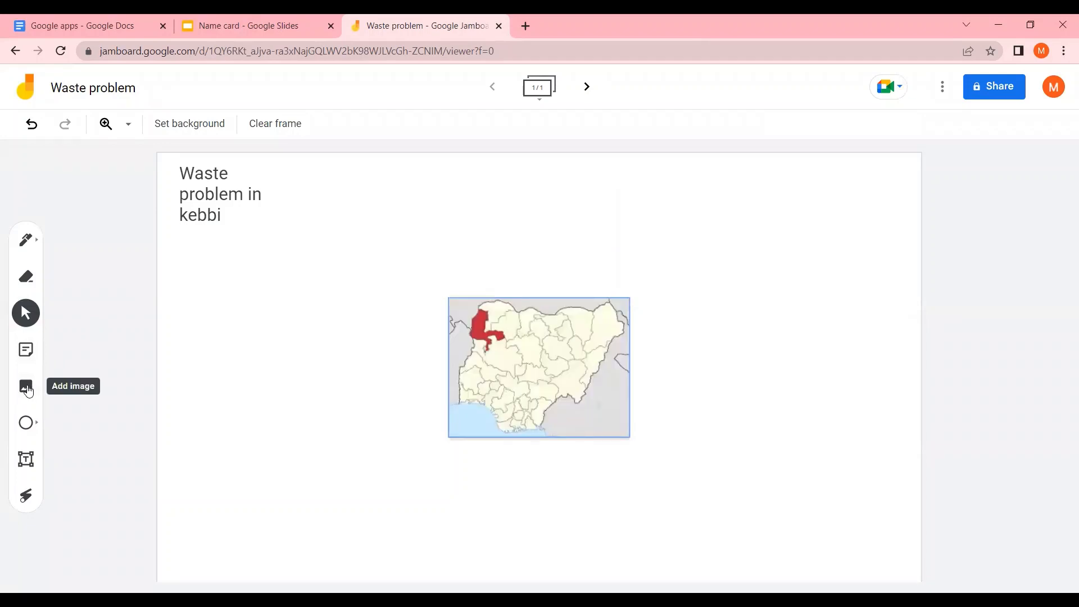
# Search Google Images for 'waste' and insert the first rubbish dump photo onto the frame
pyautogui.click(28, 391)
pyautogui.moveTo(328, 132); pyautogui.dragTo(212, 128)
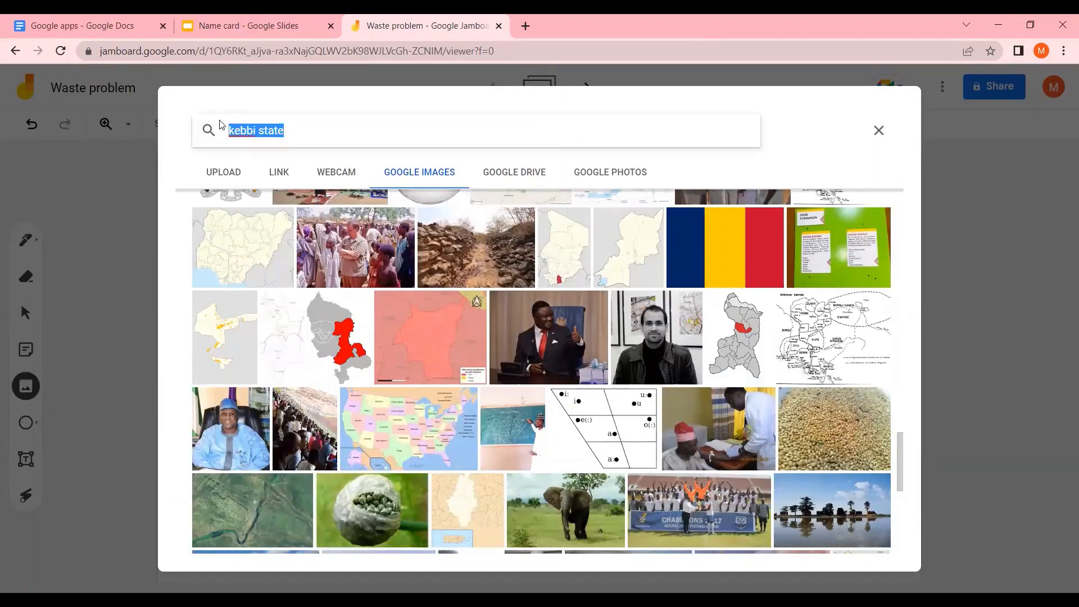
pyautogui.write('wast')
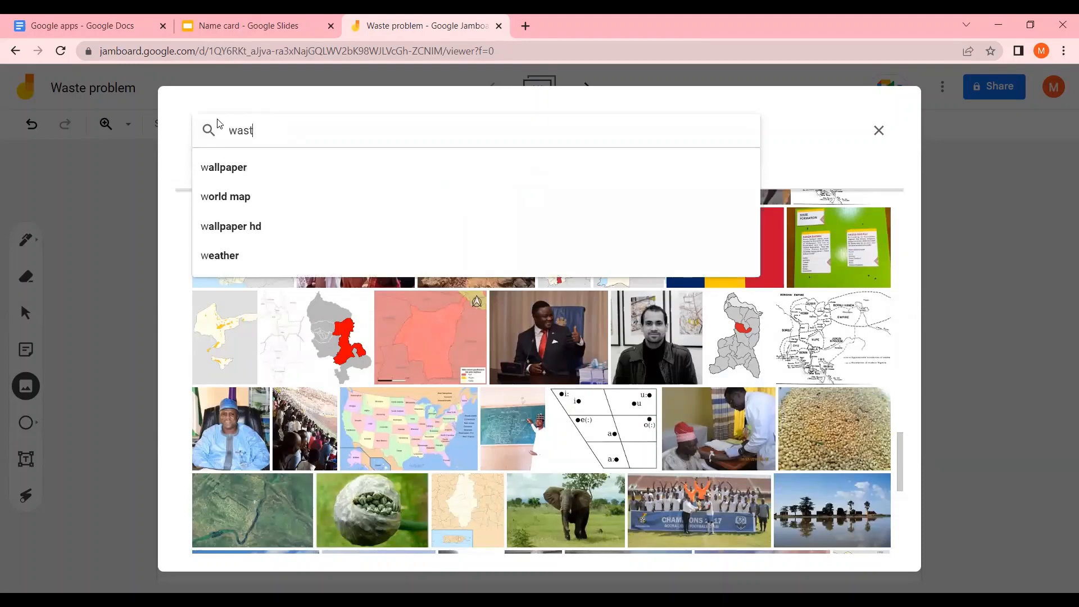
pyautogui.write('e')
pyautogui.press('Return')
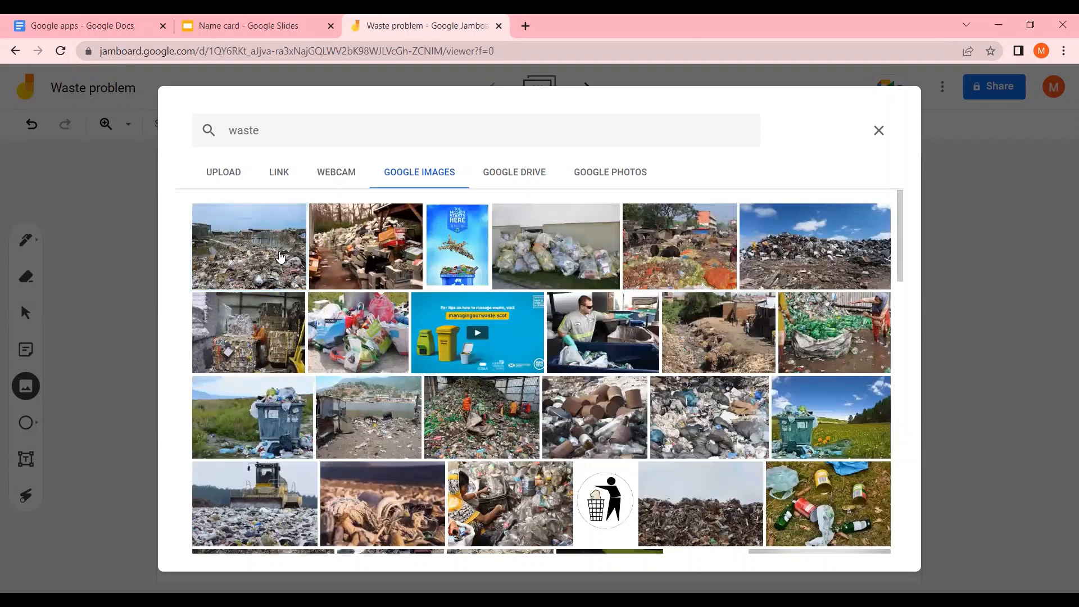
pyautogui.click(288, 275)
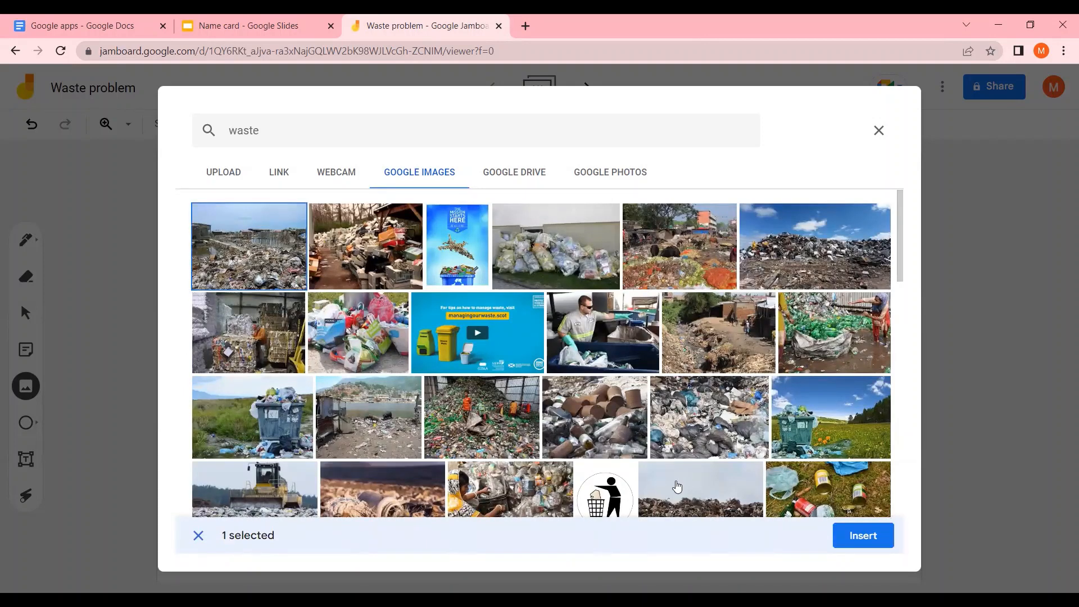
pyautogui.click(865, 535)
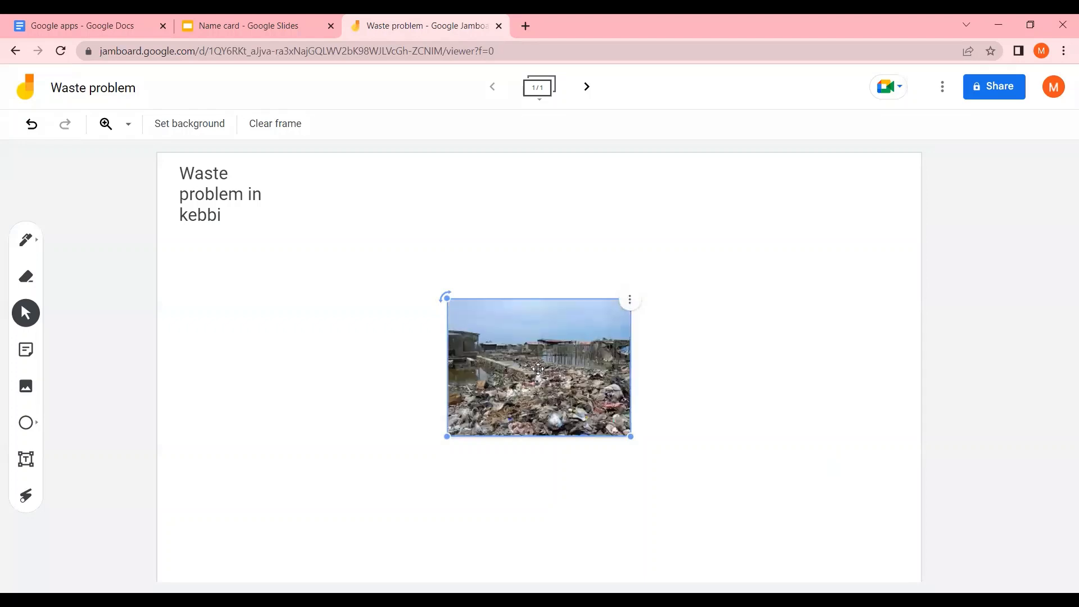
# Arrange the waste photo and the Kebbi map side by side along the frame's top, right of the title
pyautogui.moveTo(541, 374); pyautogui.dragTo(387, 249)
pyautogui.moveTo(439, 236); pyautogui.dragTo(434, 217)
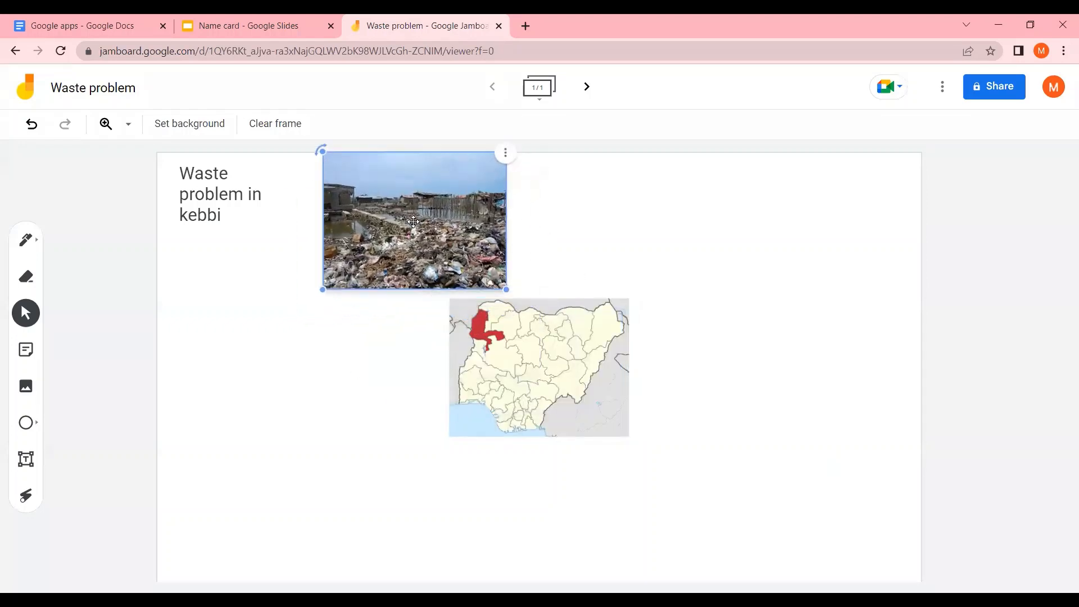
pyautogui.moveTo(544, 360); pyautogui.dragTo(653, 210)
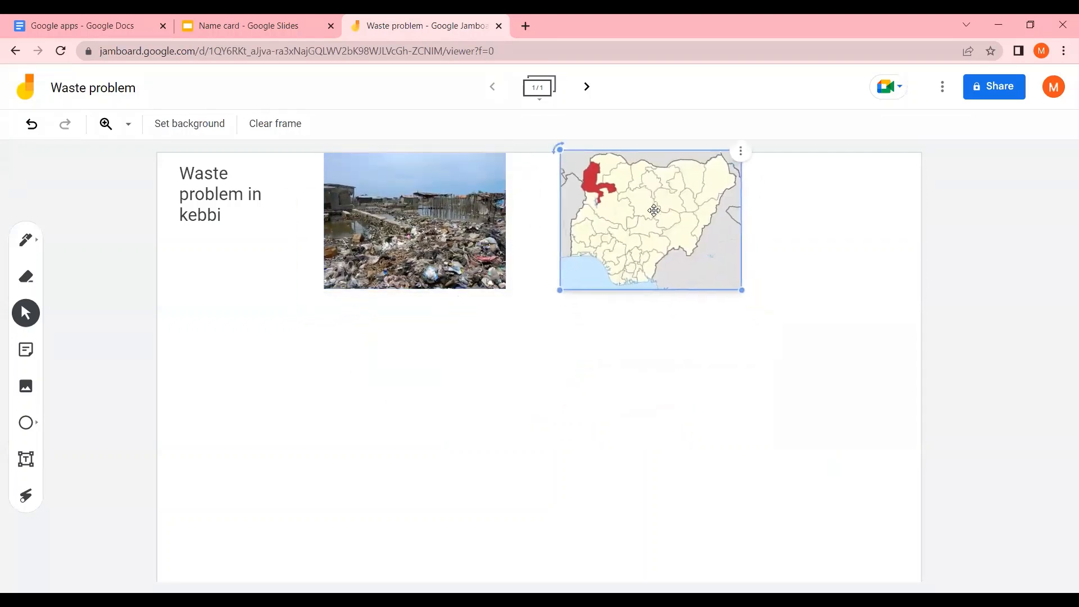
pyautogui.click(638, 417)
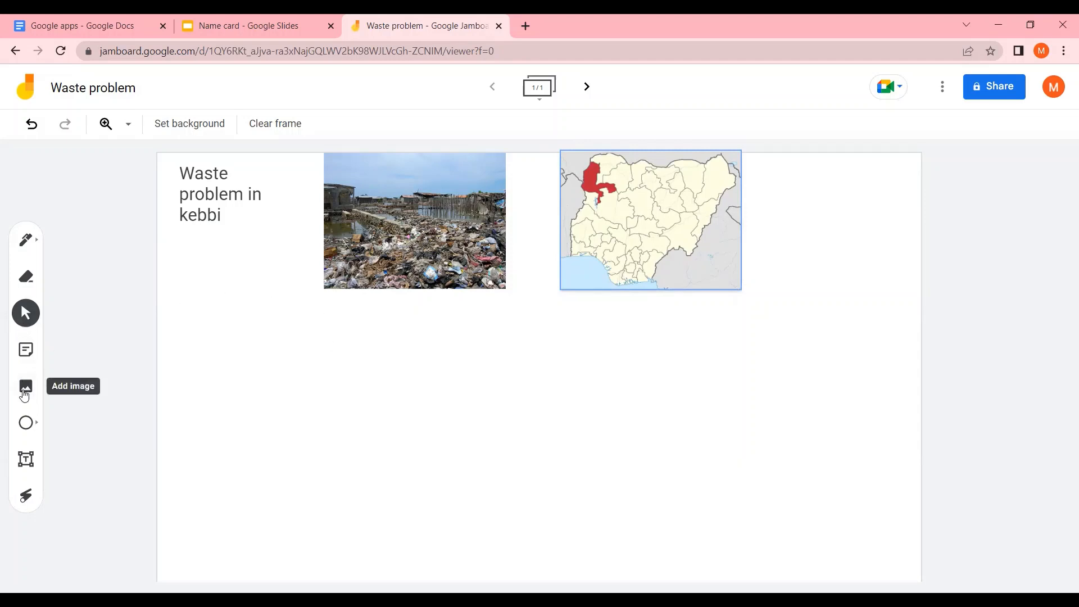
# Add a yellow sticky note reading 'People don't know how to separate trash' and place it below the title
pyautogui.click(28, 357)
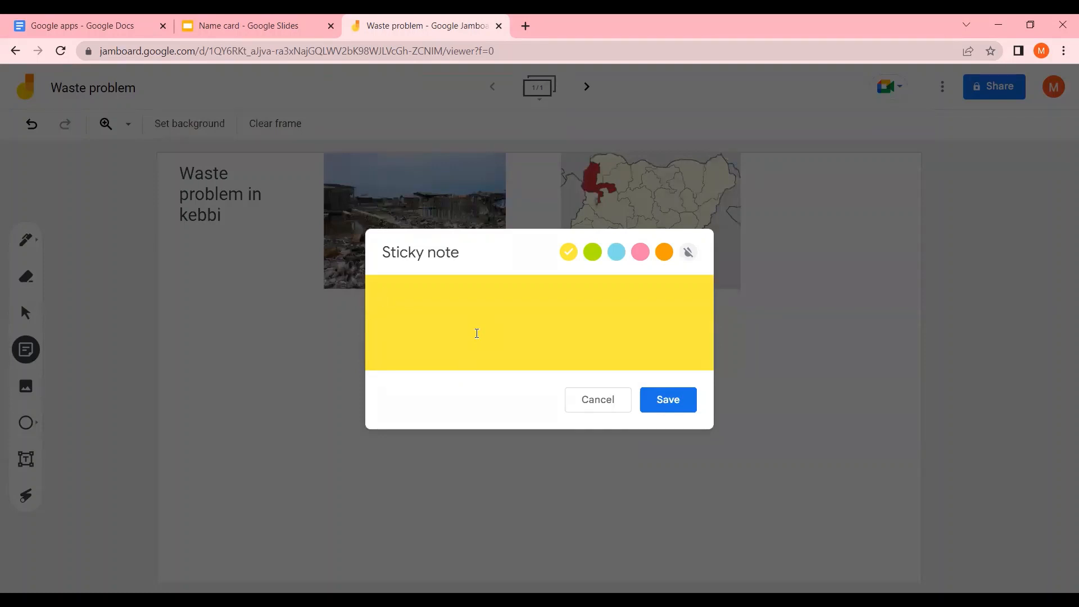
pyautogui.write("People don't know")
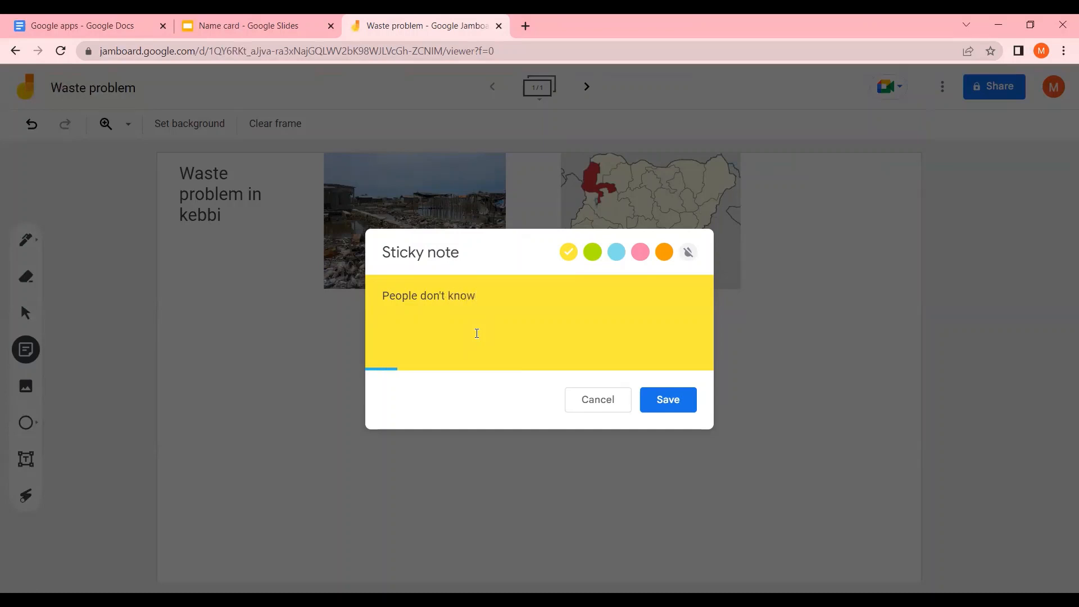
pyautogui.write(' how to separate trash')
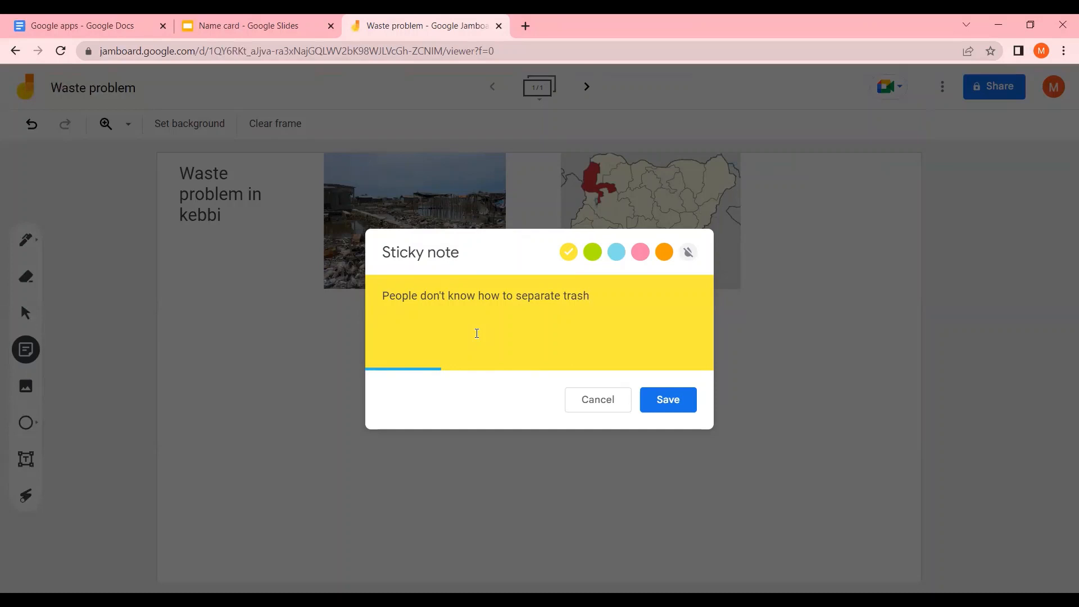
pyautogui.click(677, 396)
pyautogui.click(651, 386)
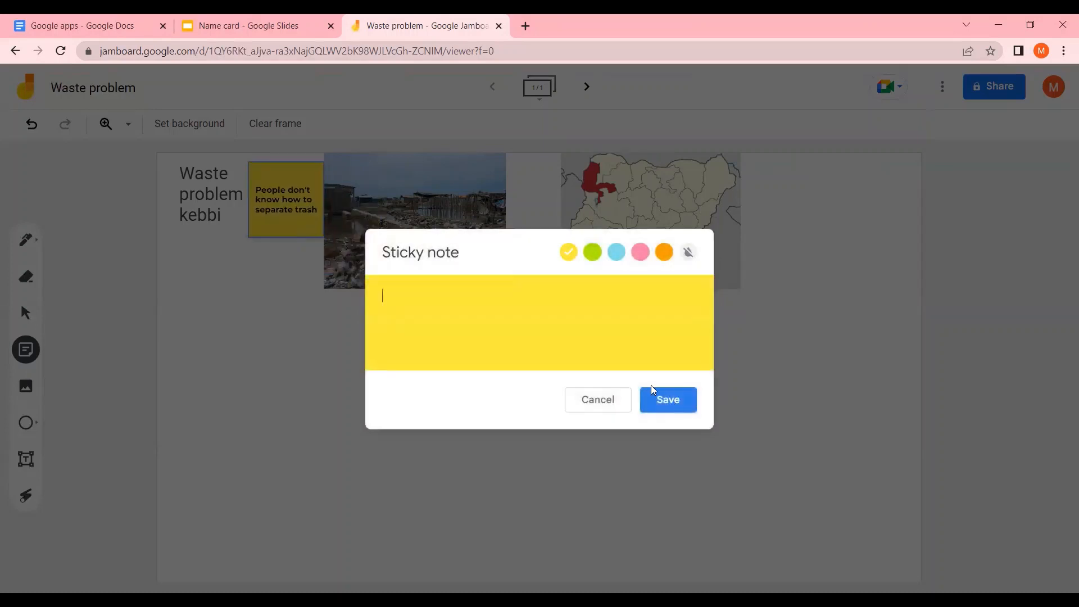
pyautogui.click(624, 399)
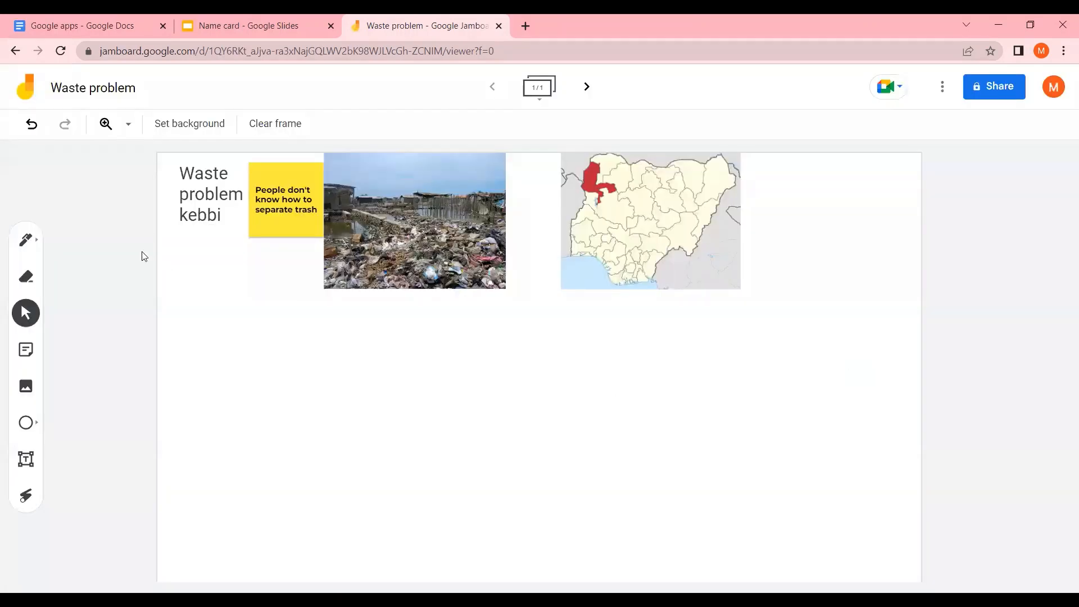
pyautogui.moveTo(270, 194); pyautogui.dragTo(236, 364)
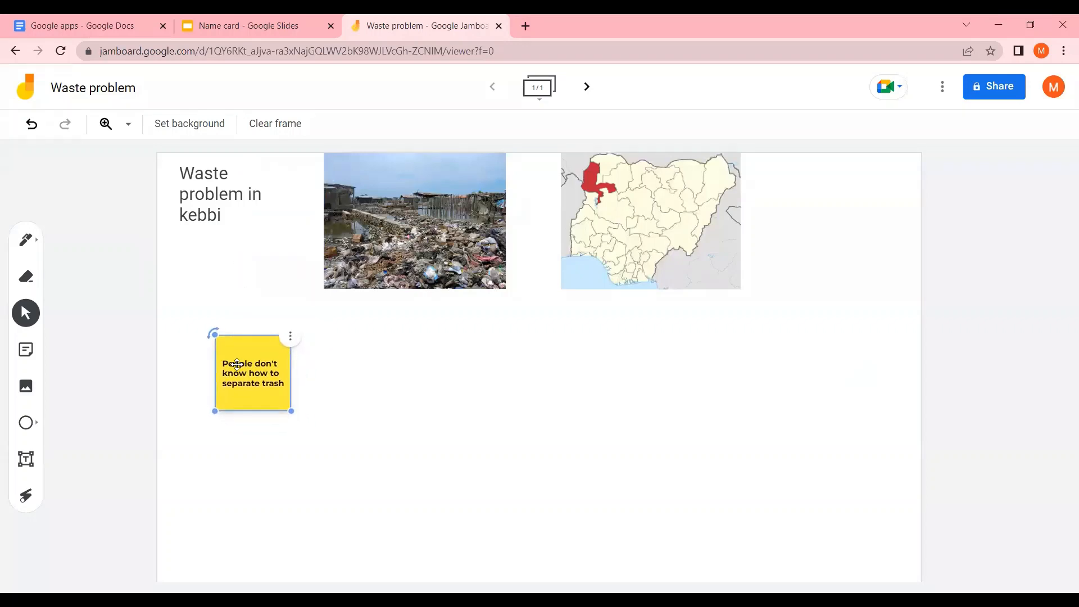
pyautogui.click(342, 384)
# Add a green sticky note reading 'no proper disposal system' and place it beside the yellow note
pyautogui.click(26, 350)
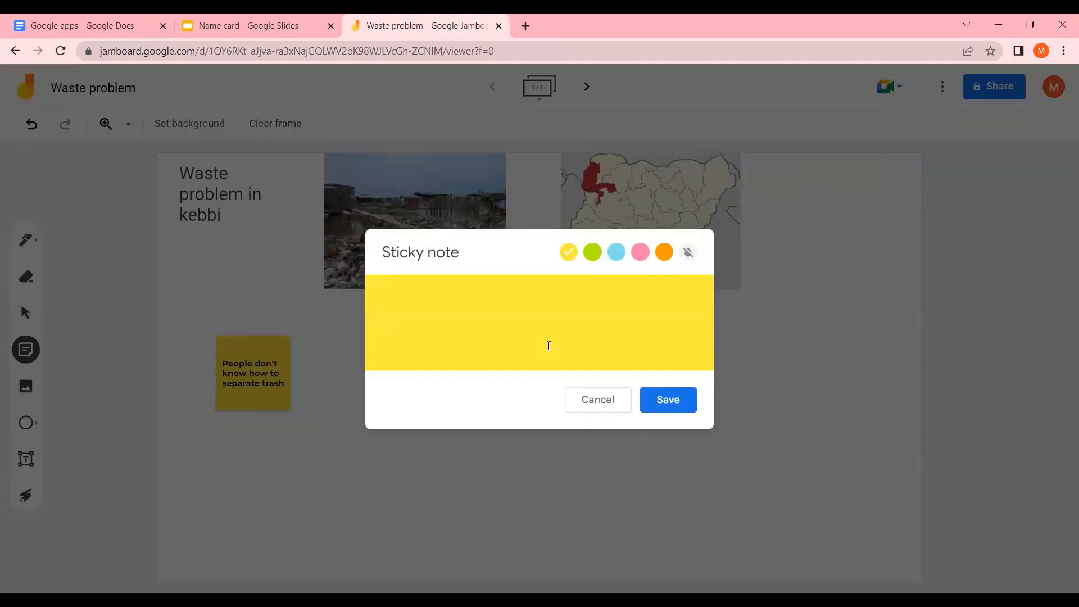
pyautogui.write('no proper disposal system')
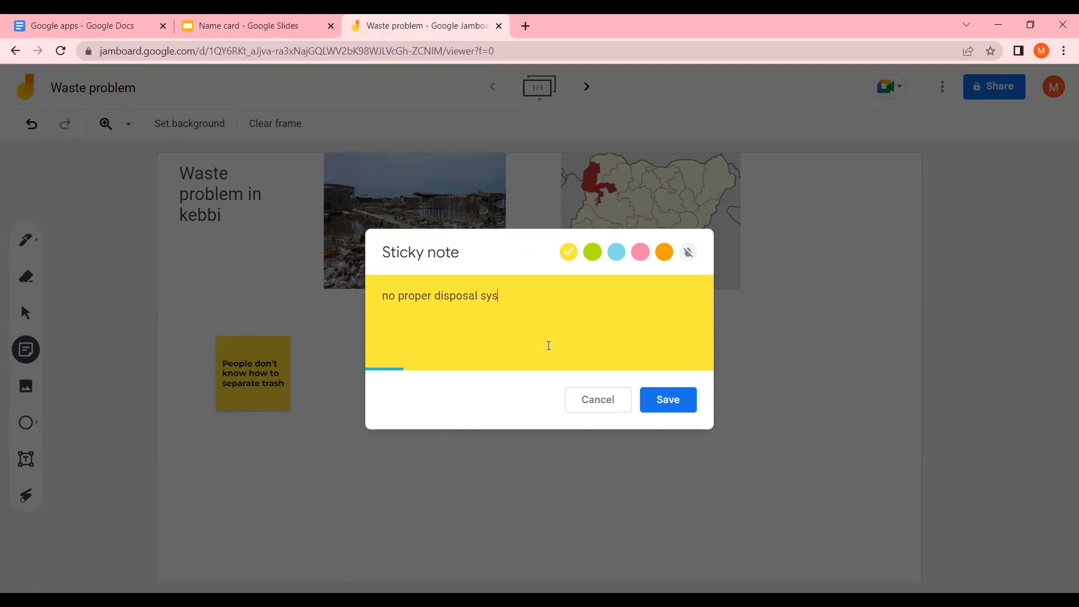
pyautogui.click(599, 254)
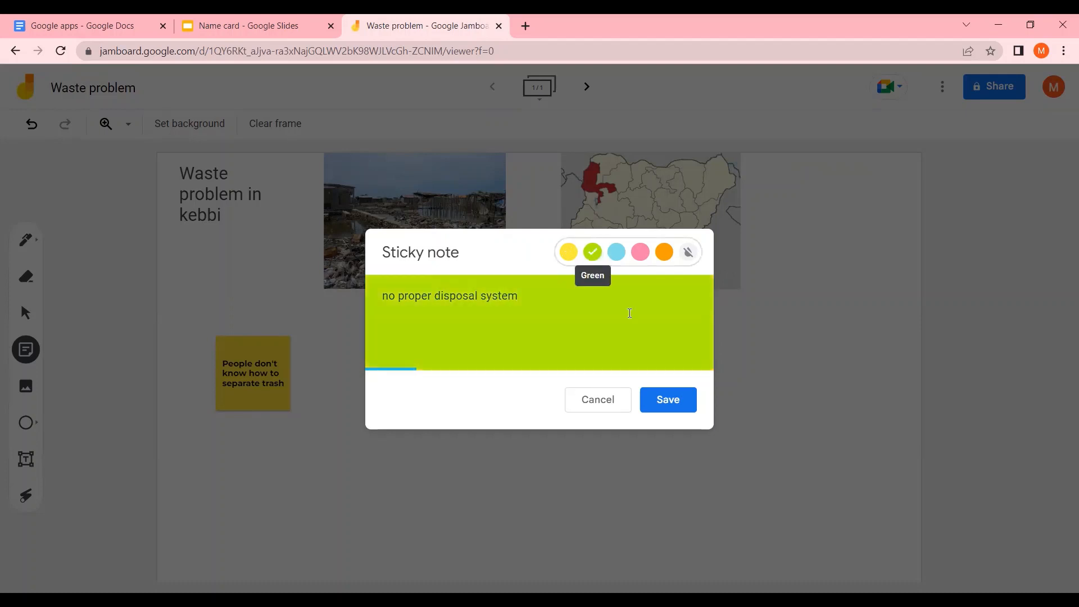
pyautogui.click(668, 403)
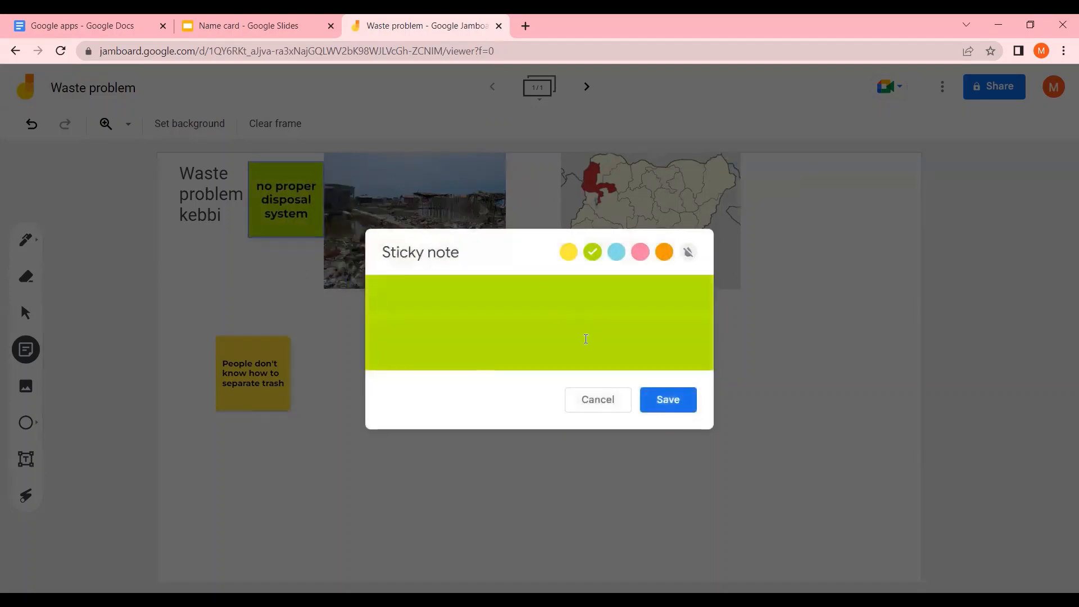
pyautogui.click(618, 399)
pyautogui.moveTo(279, 198); pyautogui.dragTo(408, 377)
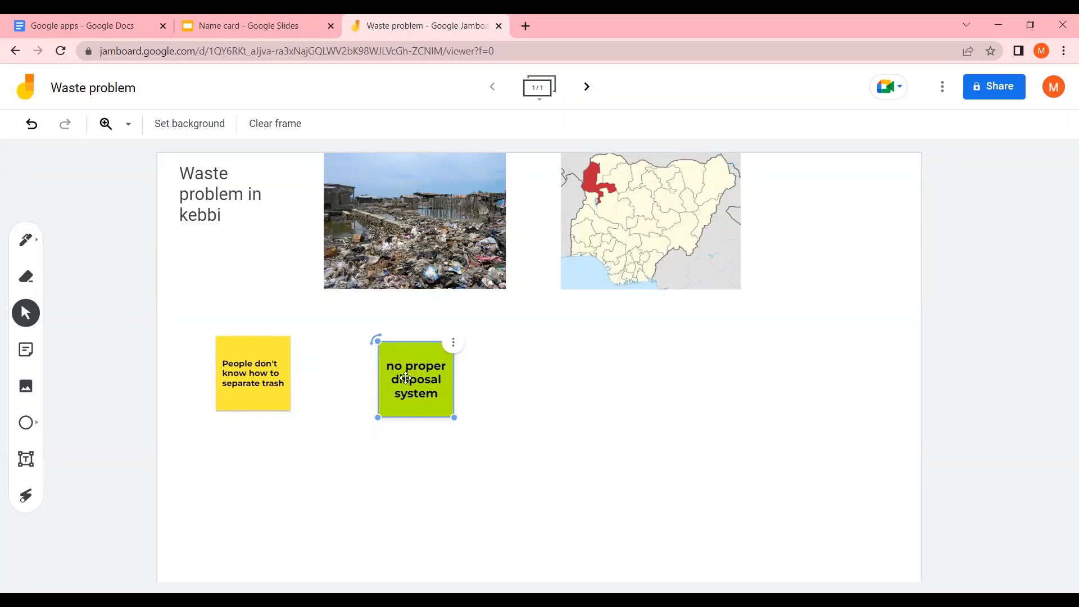
pyautogui.click(208, 321)
# Add a green sticky note reading 'there is no waste disposal bins' and place it to the right of the 'no proper disposal system' note
pyautogui.click(26, 350)
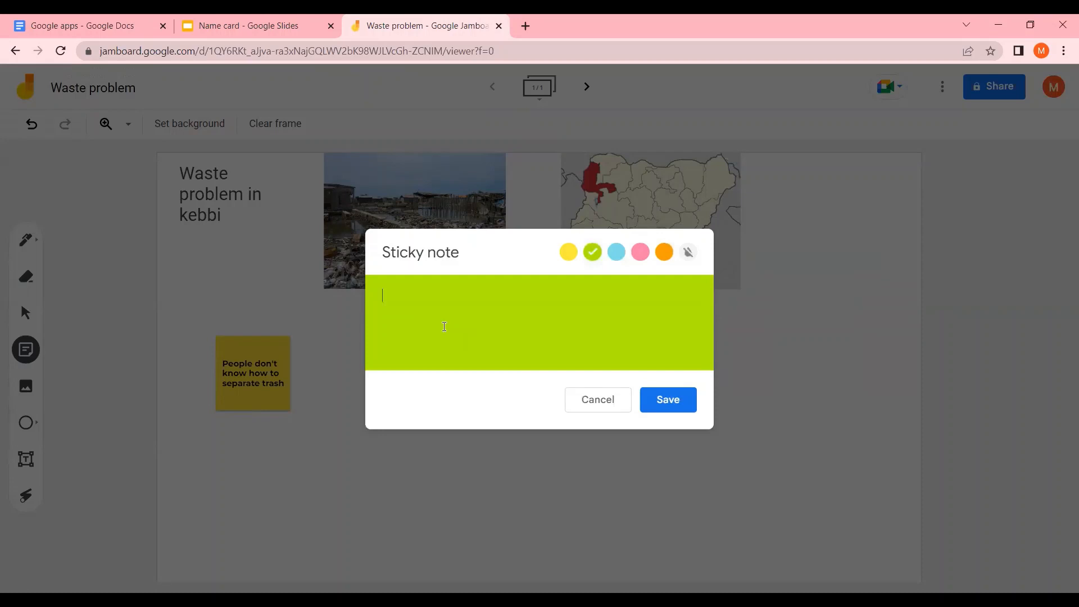
pyautogui.write('there is no waste disposa')
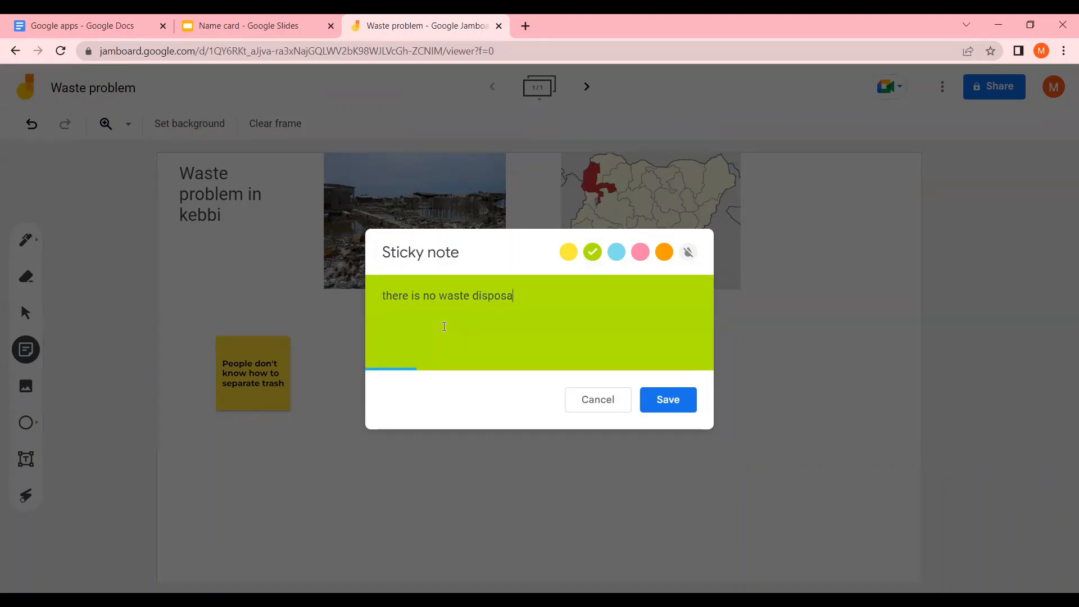
pyautogui.write('l bins')
pyautogui.click(662, 399)
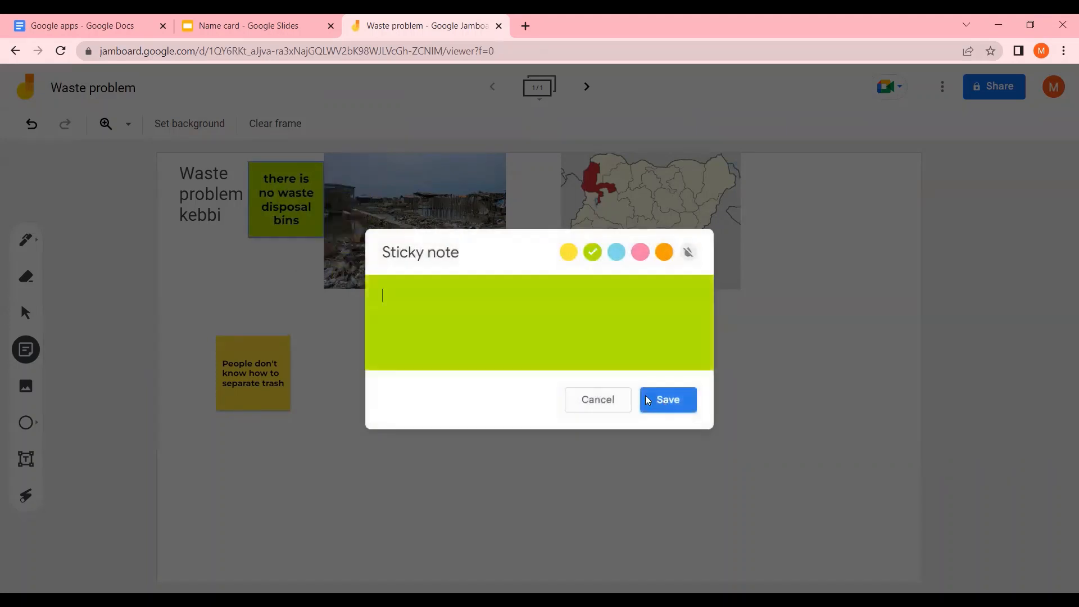
pyautogui.click(604, 398)
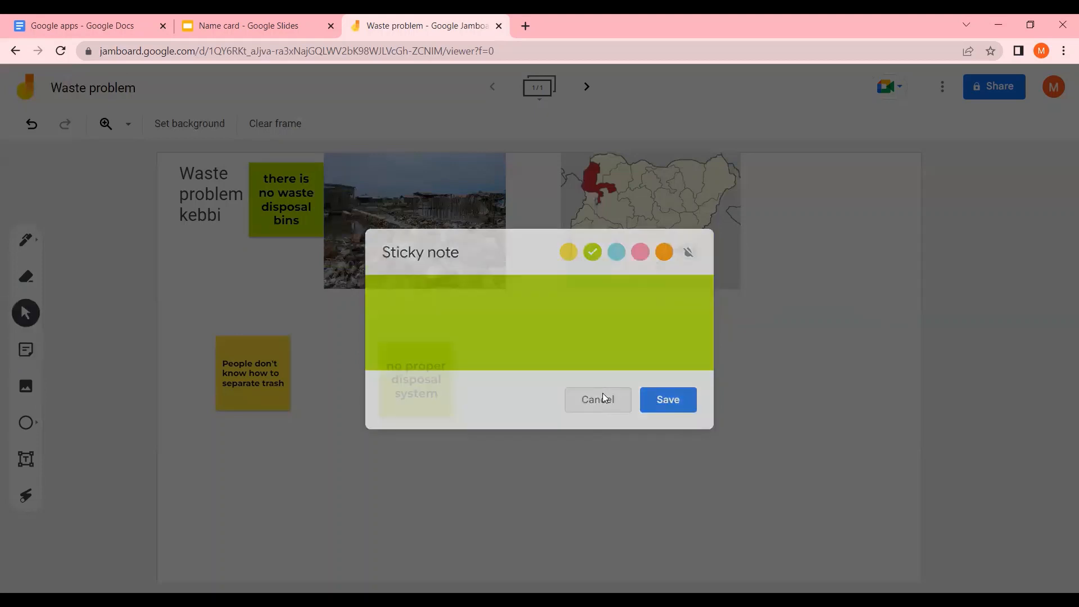
pyautogui.click(297, 193)
pyautogui.moveTo(296, 193); pyautogui.dragTo(587, 367)
# Edit the 'there is no waste disposal bins' sticky note and change its colour to blue
pyautogui.click(621, 340)
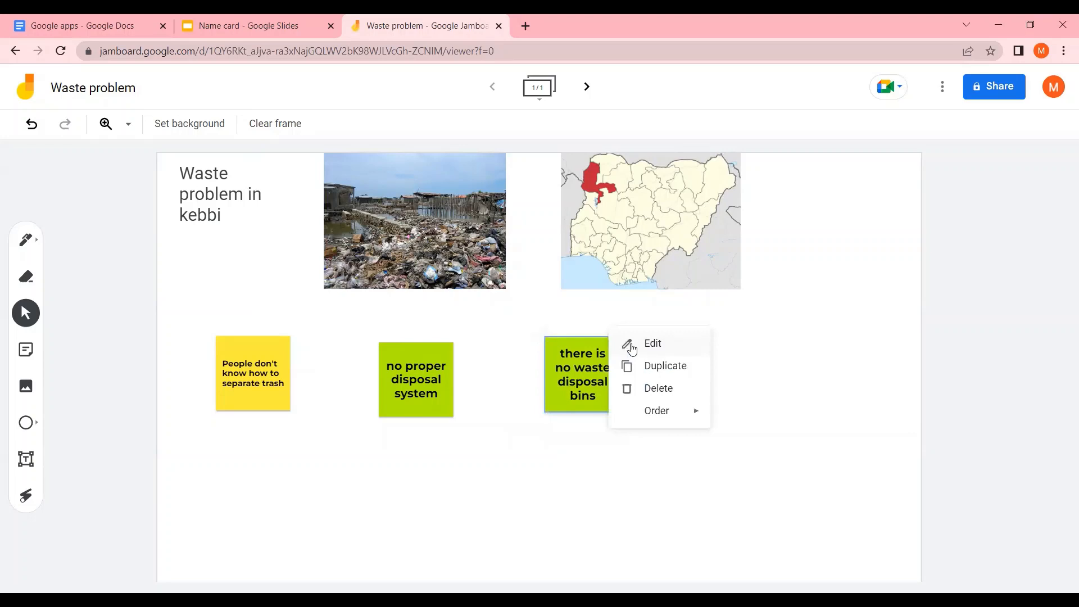
pyautogui.moveTo(691, 415)
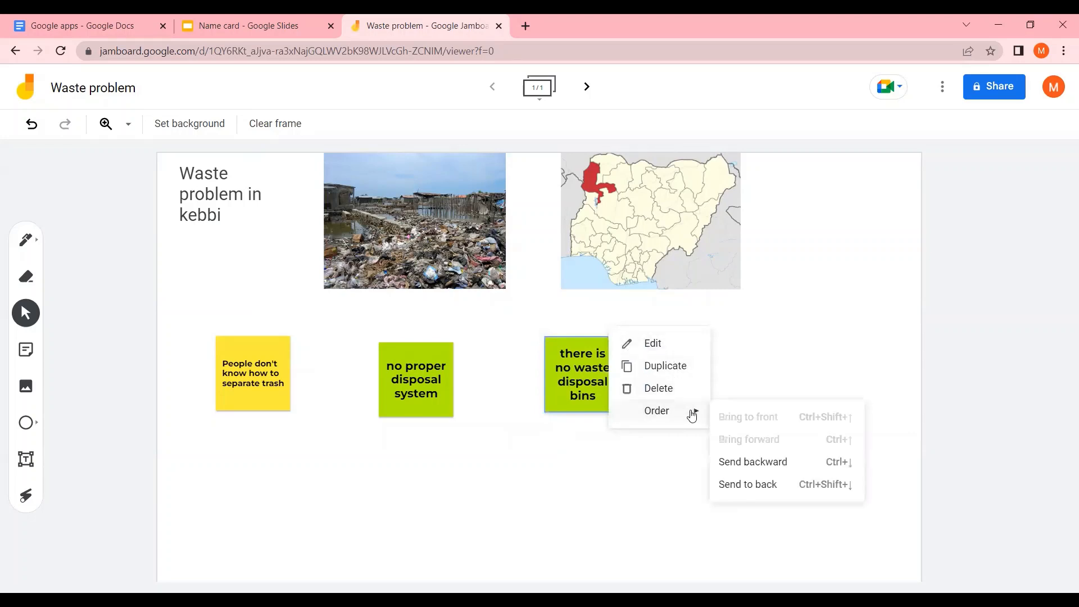
pyautogui.click(657, 345)
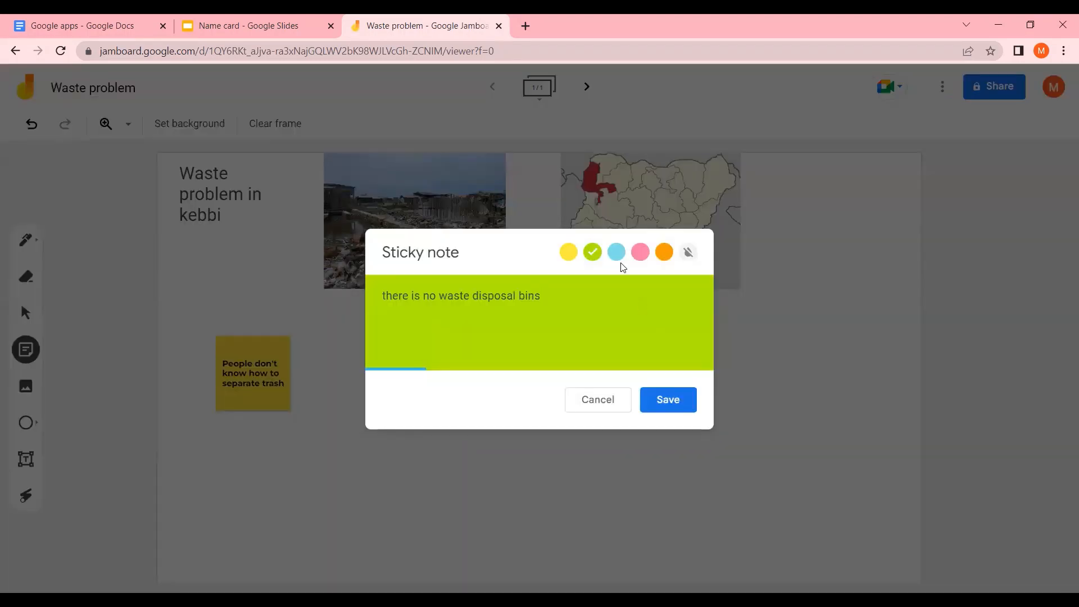
pyautogui.click(622, 261)
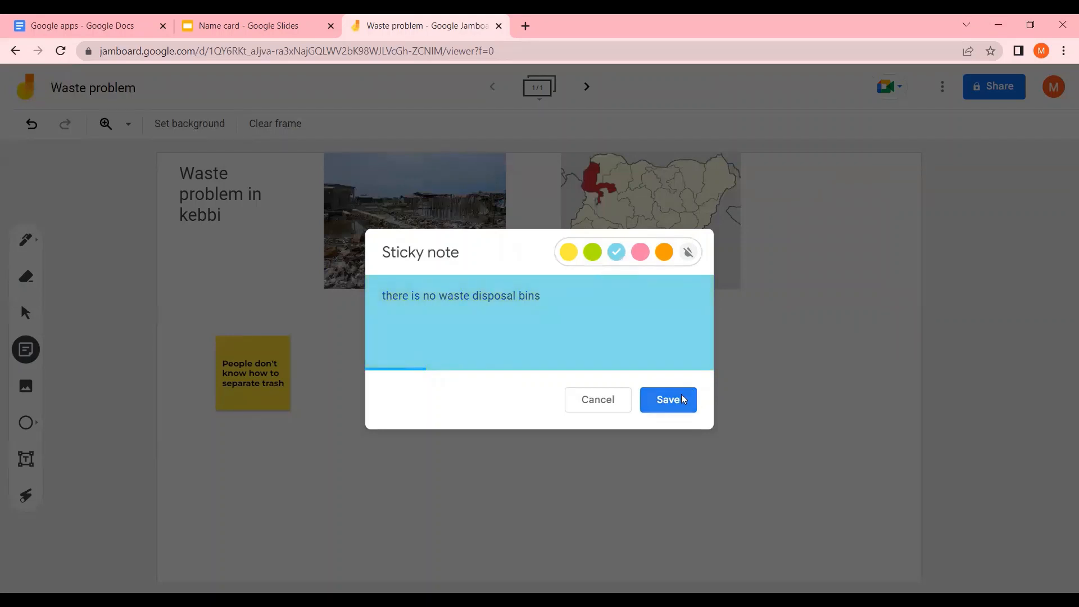